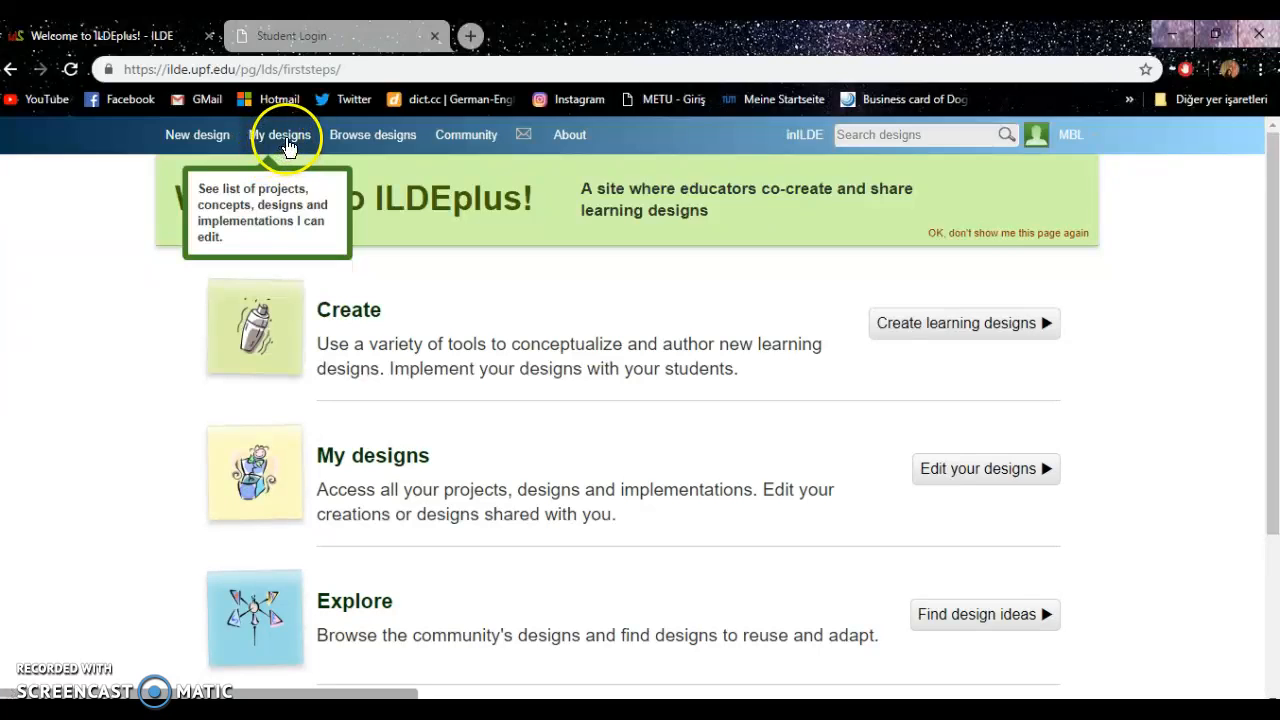
Open the list of own designs and advance the PILOT design's editor from the activity details to the pyramid configurations.
{"action": "left_click", "coordinate": [303, 147]}
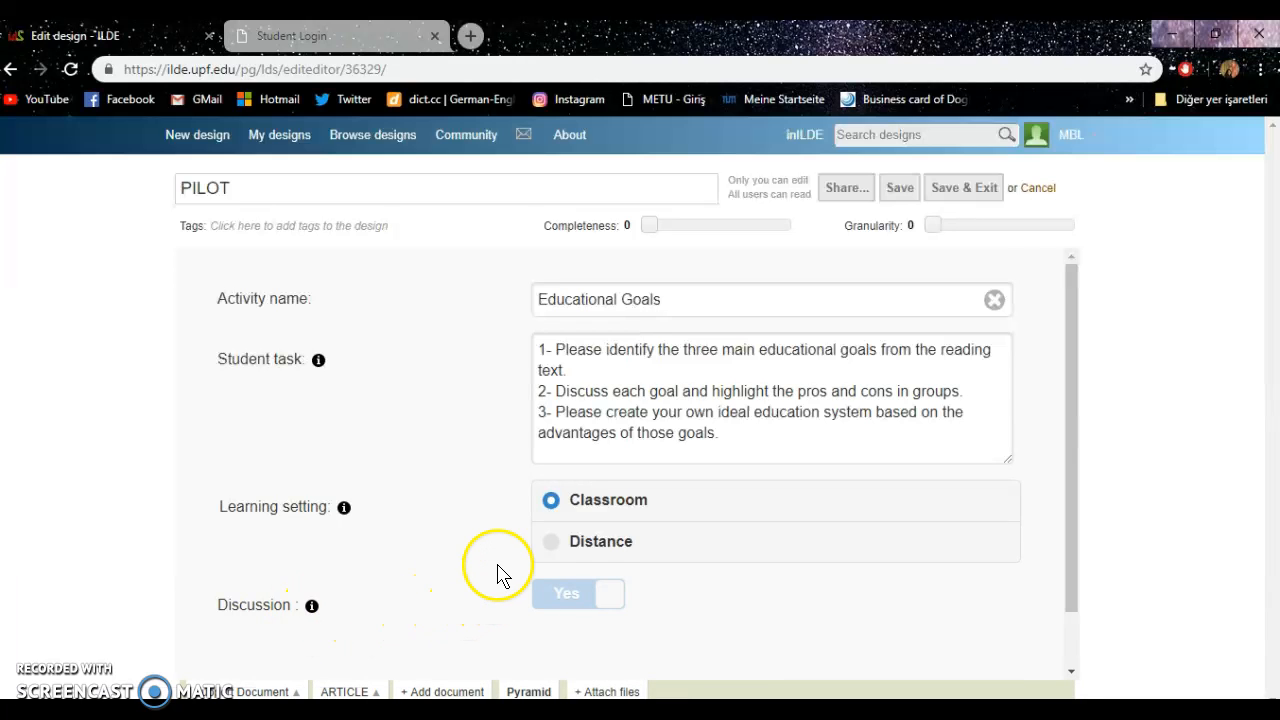
{"action": "scroll", "coordinate": [520, 571], "scroll_direction": "down", "scroll_amount": 1}
{"action": "left_click", "coordinate": [903, 637]}
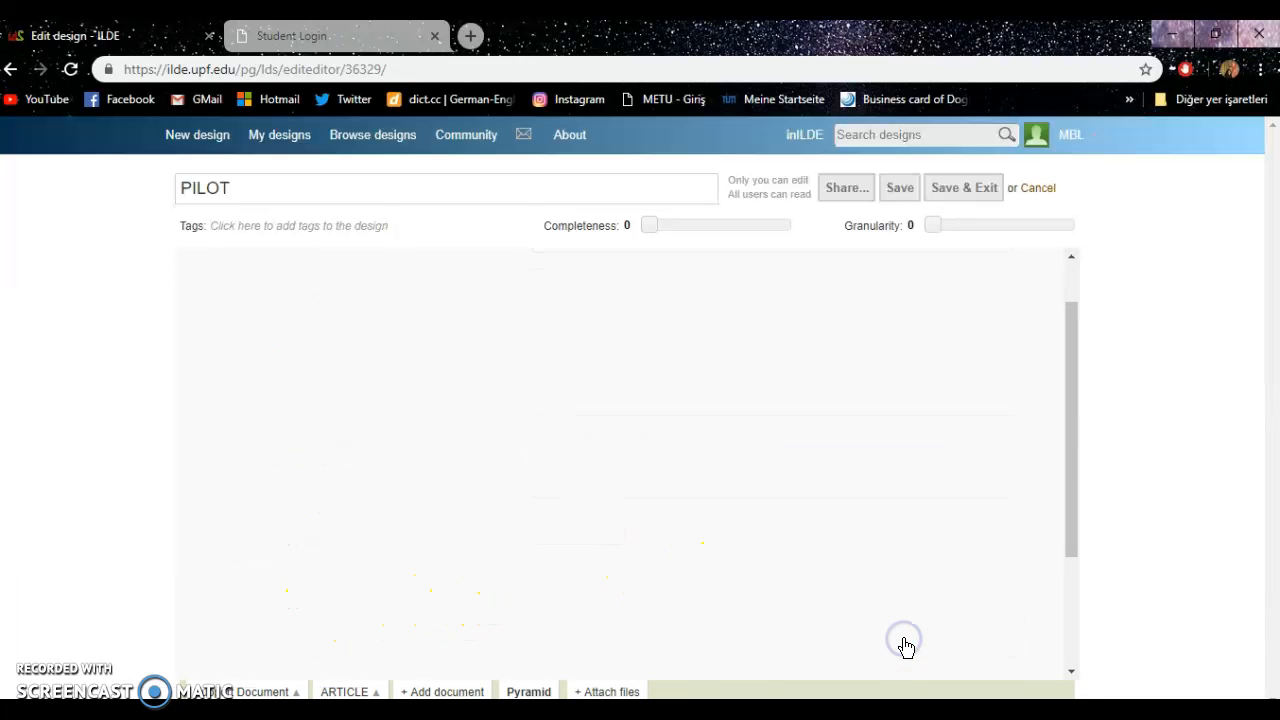
{"action": "scroll", "coordinate": [466, 523], "scroll_direction": "up", "scroll_amount": 1}
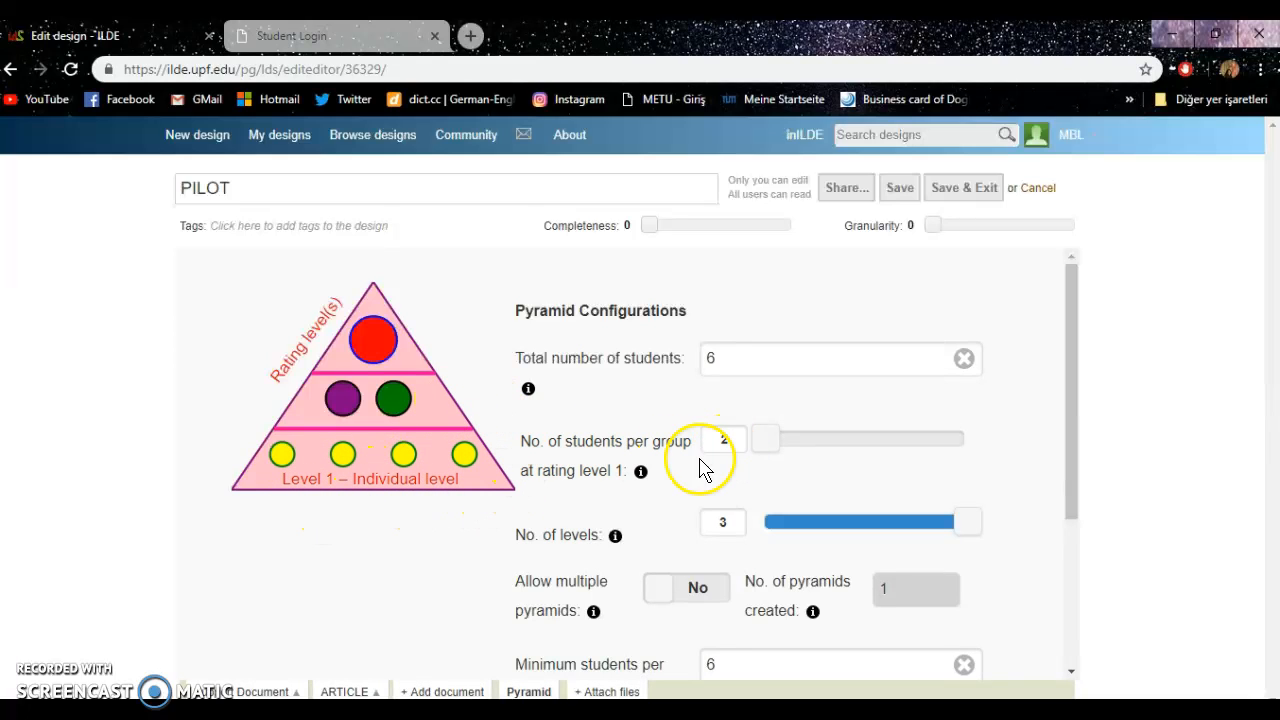
Check the pyramid's group and level options, and open its advanced settings with the additional countdown options expanded.
{"action": "scroll", "coordinate": [660, 472], "scroll_direction": "down", "scroll_amount": 1}
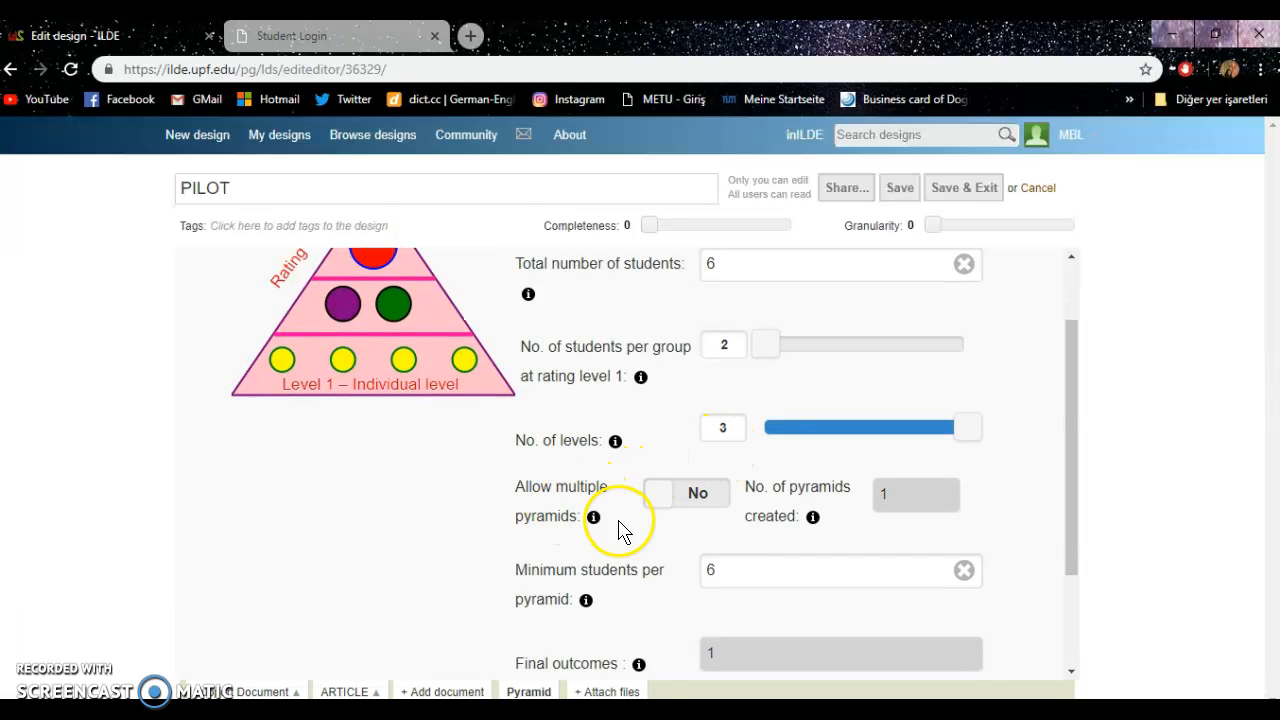
{"action": "scroll", "coordinate": [492, 516], "scroll_direction": "up", "scroll_amount": 1}
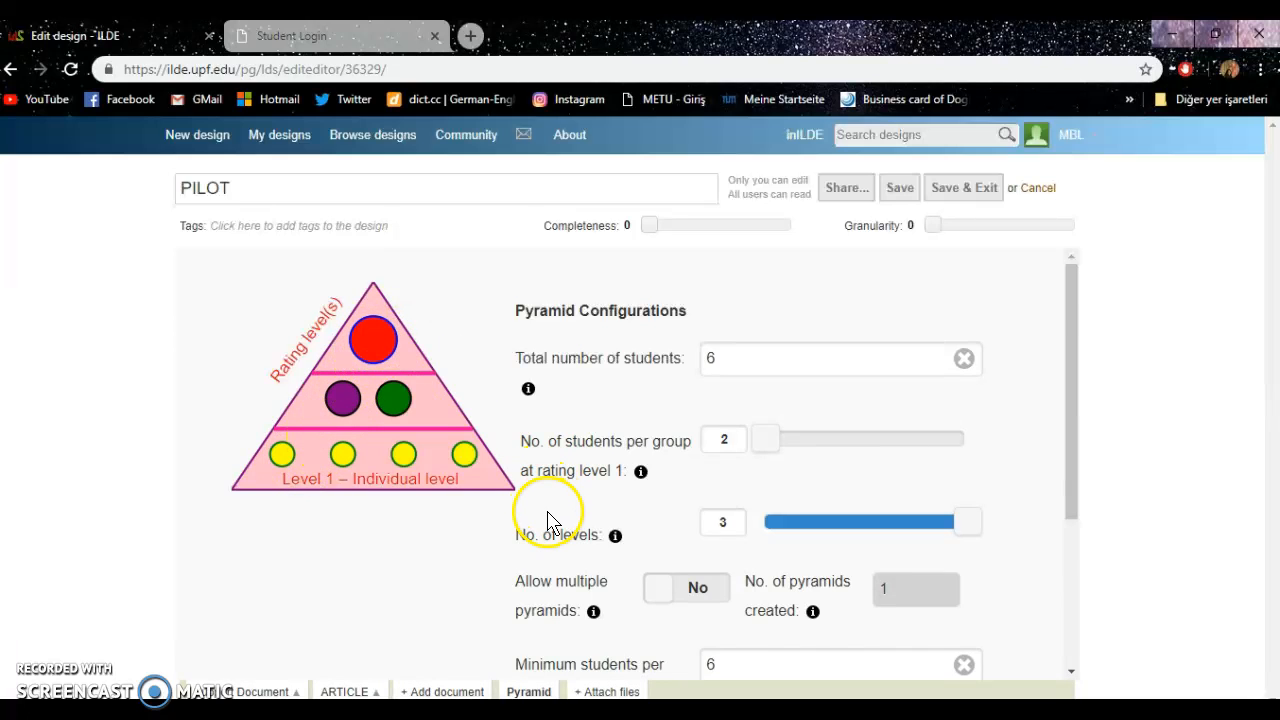
{"action": "scroll", "coordinate": [528, 528], "scroll_direction": "down", "scroll_amount": 1}
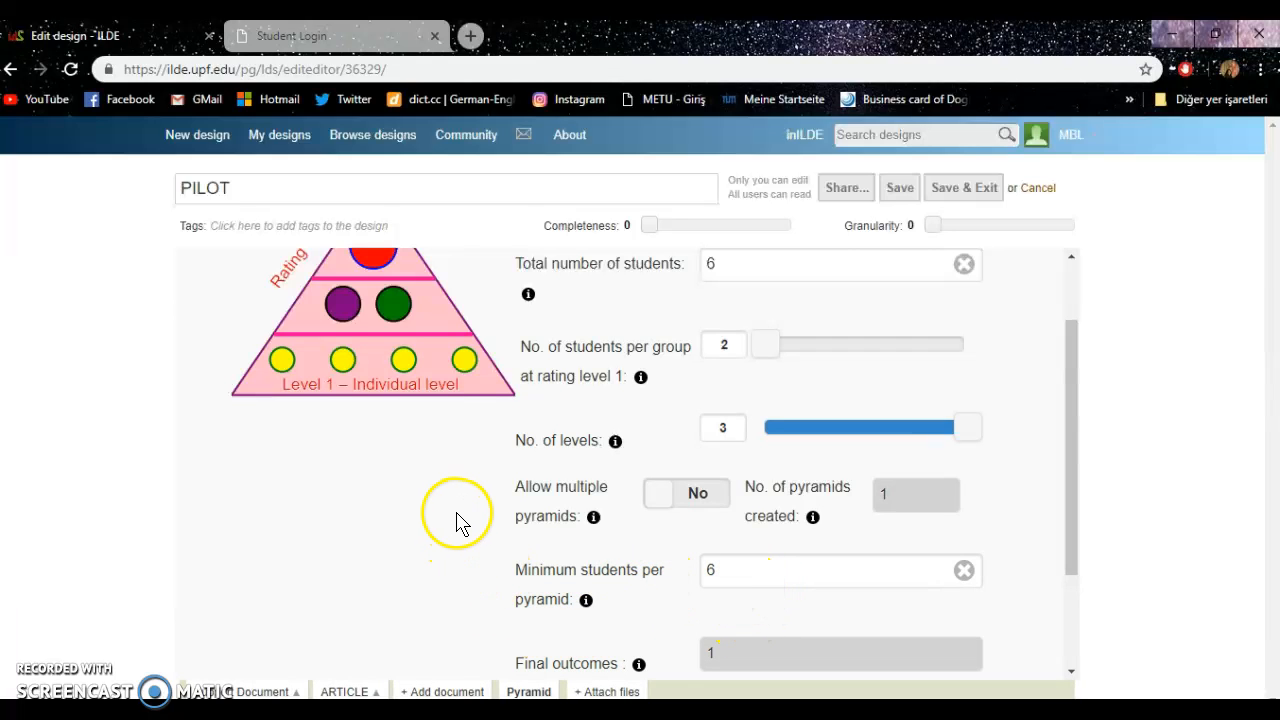
{"action": "scroll", "coordinate": [475, 518], "scroll_direction": "down", "scroll_amount": 1}
{"action": "left_click", "coordinate": [586, 642]}
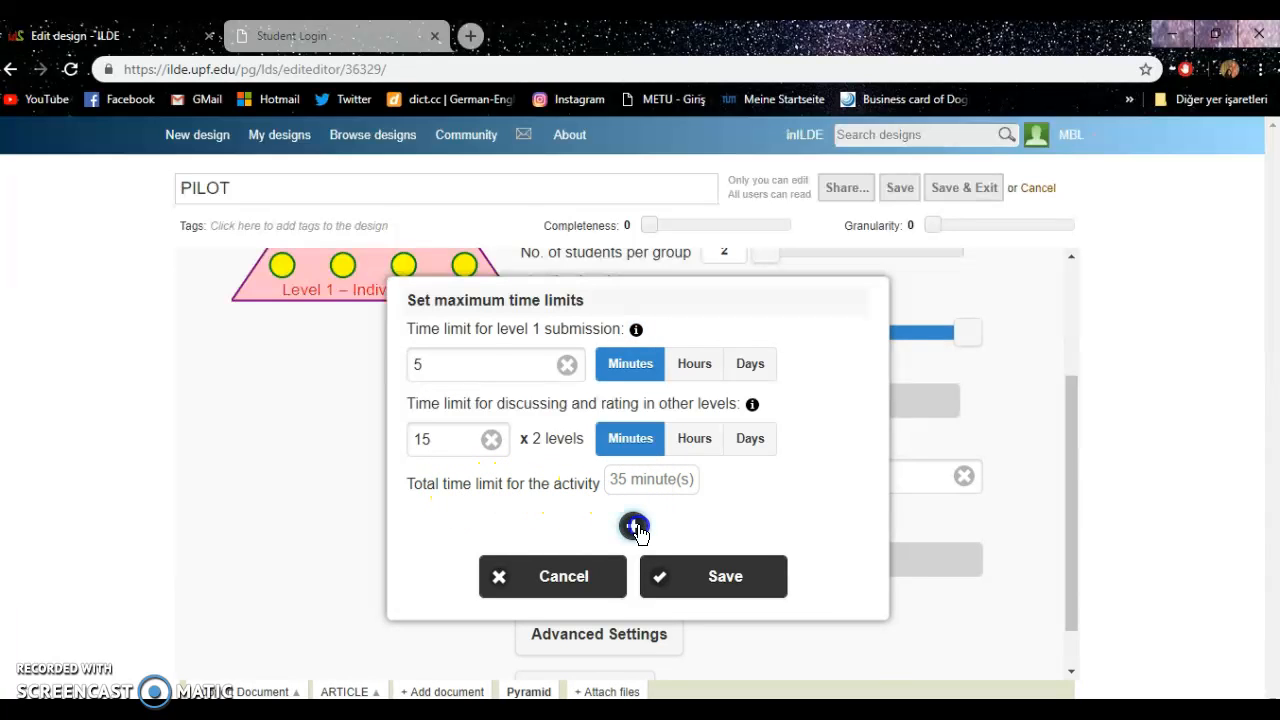
{"action": "left_click", "coordinate": [634, 527]}
Look through the countdown timer and student performance file options, and save the advanced settings.
{"action": "scroll", "coordinate": [540, 510], "scroll_direction": "down", "scroll_amount": 1}
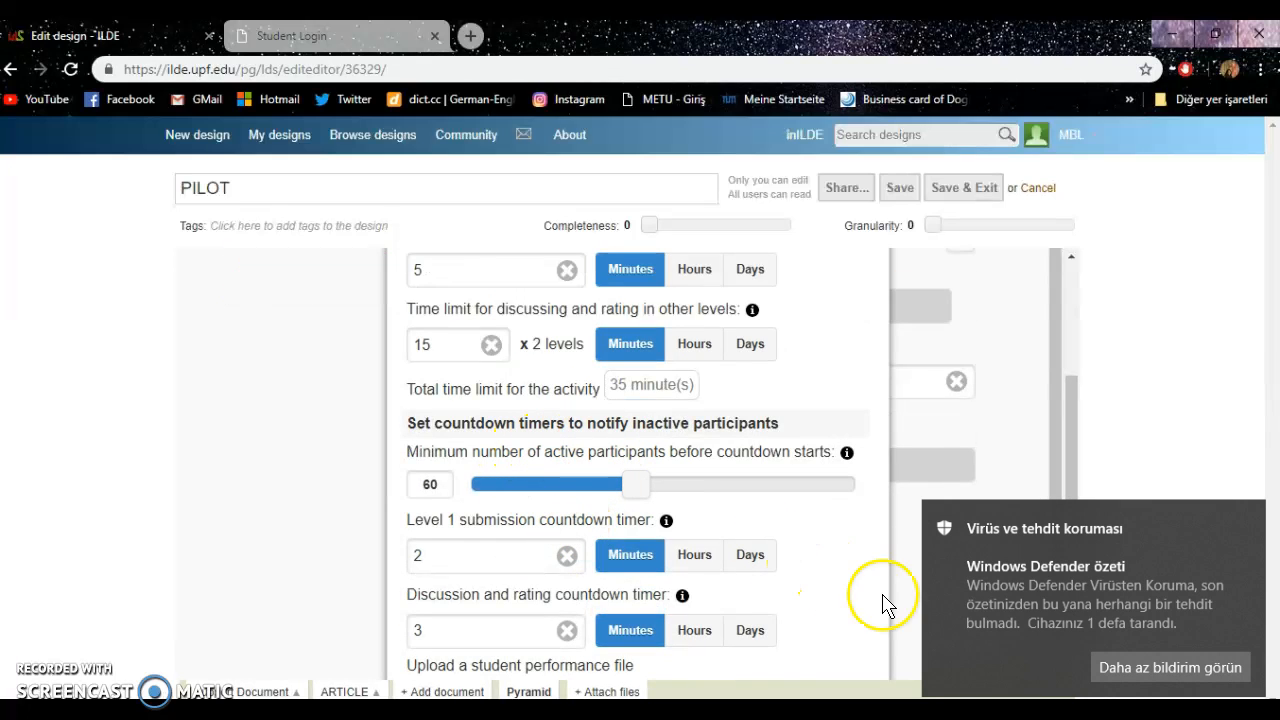
{"action": "left_click", "coordinate": [1248, 521]}
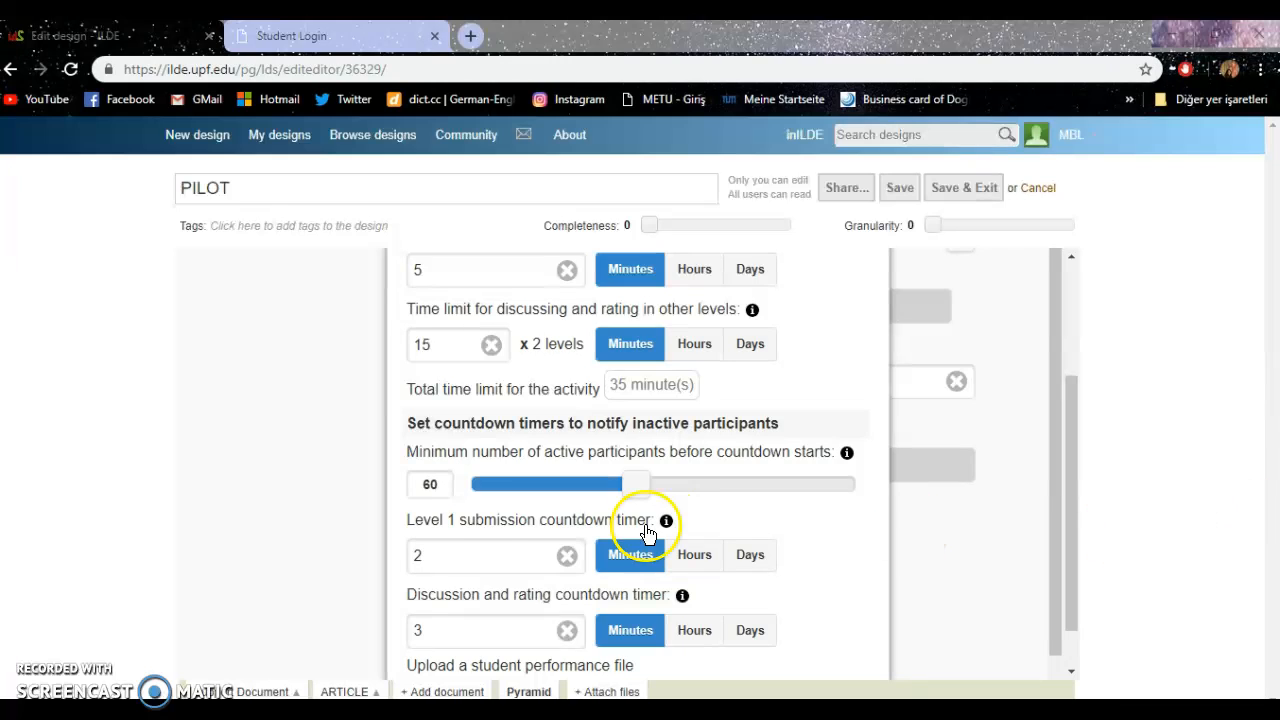
{"action": "scroll", "coordinate": [490, 522], "scroll_direction": "down", "scroll_amount": 1}
{"action": "scroll", "coordinate": [497, 513], "scroll_direction": "down", "scroll_amount": 1}
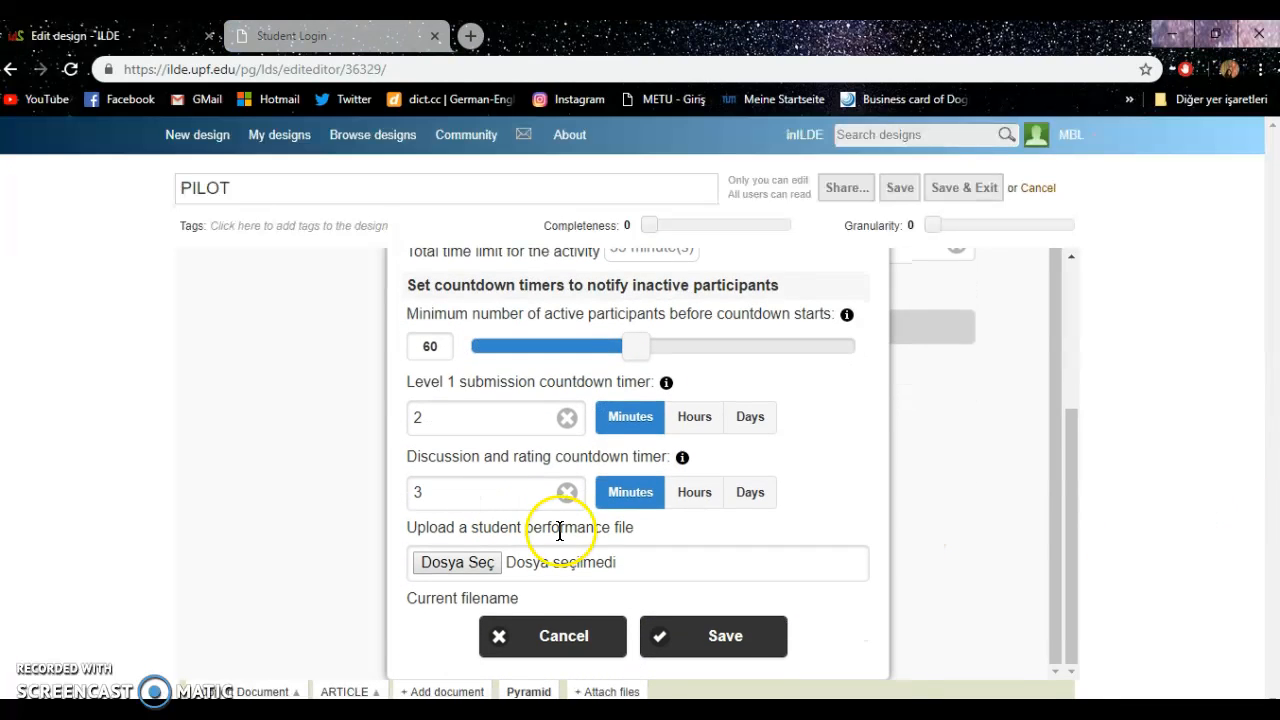
{"action": "left_click", "coordinate": [729, 638]}
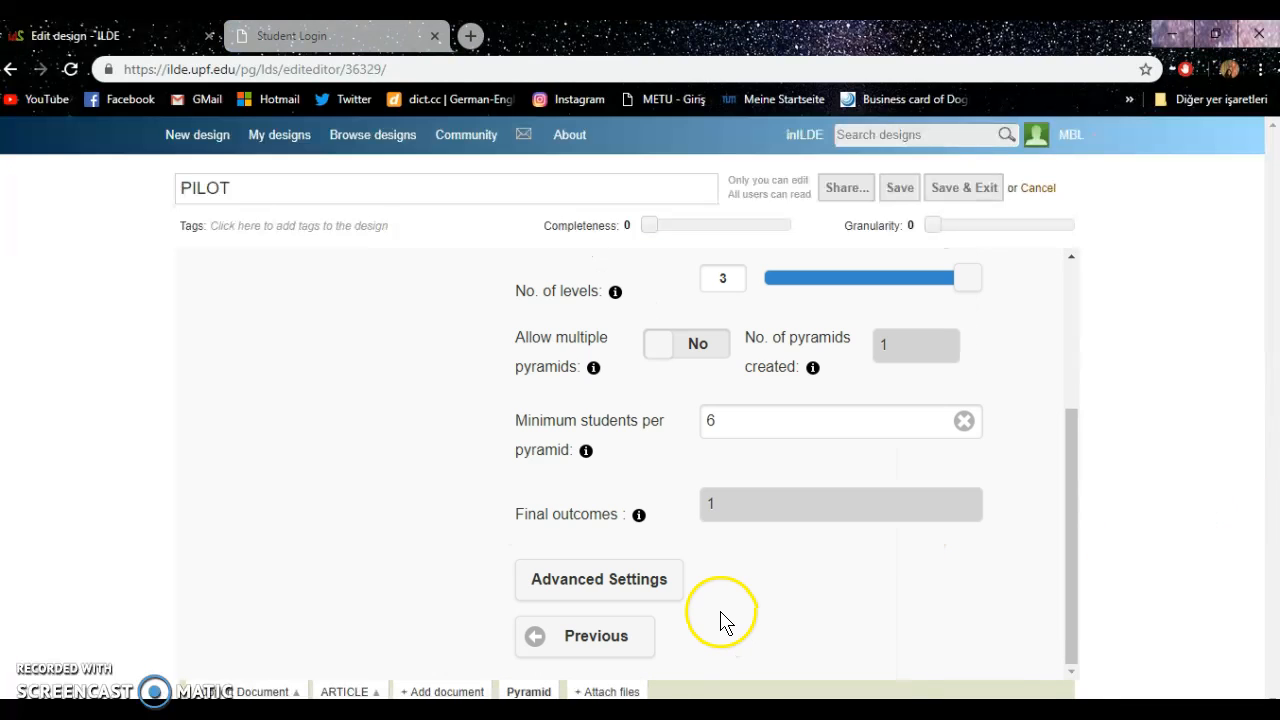
Review the full pyramid configurations, from the total number of students to the final outcomes.
{"action": "scroll", "coordinate": [740, 603], "scroll_direction": "up", "scroll_amount": 3}
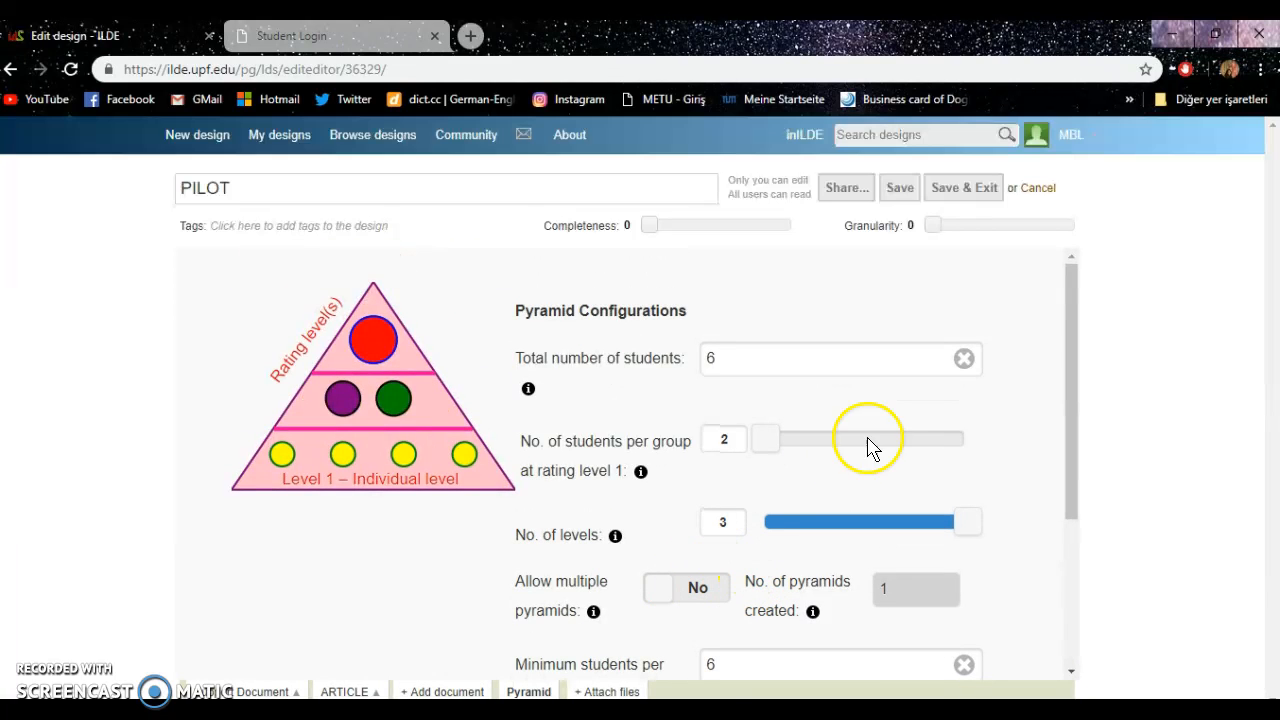
{"action": "scroll", "coordinate": [1012, 476], "scroll_direction": "down", "scroll_amount": 1}
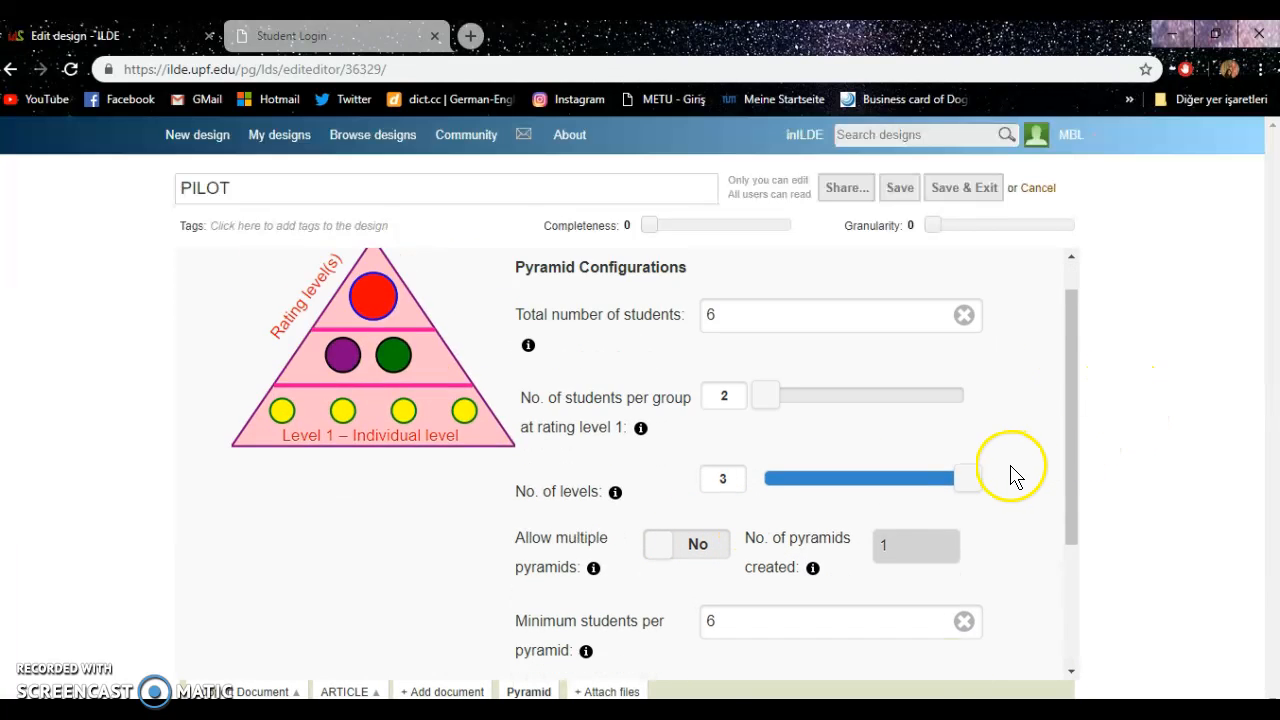
{"action": "scroll", "coordinate": [1012, 476], "scroll_direction": "down", "scroll_amount": 3}
{"action": "scroll", "coordinate": [1015, 430], "scroll_direction": "up", "scroll_amount": 4}
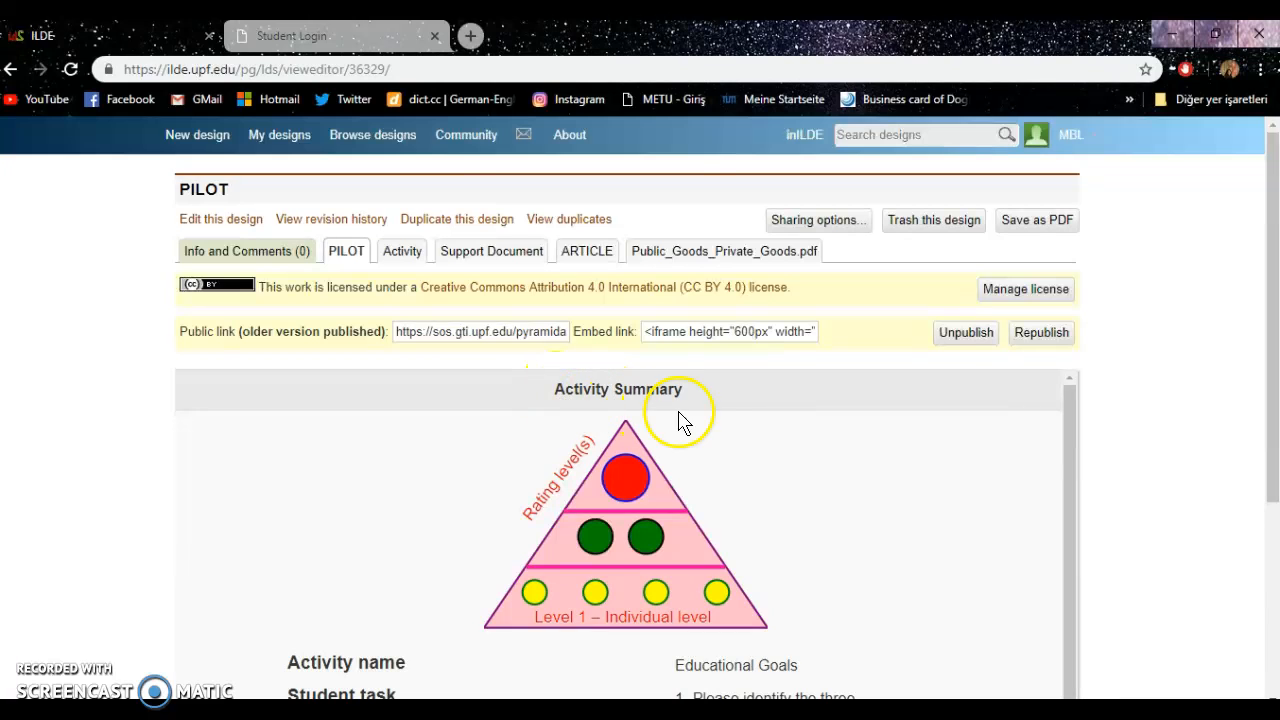
Examine the PILOT design's activity summary, including the student task, student numbers, timers and satisfaction percentage.
{"action": "scroll", "coordinate": [580, 410], "scroll_direction": "down", "scroll_amount": 2}
{"action": "scroll", "coordinate": [540, 455], "scroll_direction": "up", "scroll_amount": 1}
{"action": "scroll", "coordinate": [552, 452], "scroll_direction": "down", "scroll_amount": 1}
{"action": "scroll", "coordinate": [777, 512], "scroll_direction": "down", "scroll_amount": 4}
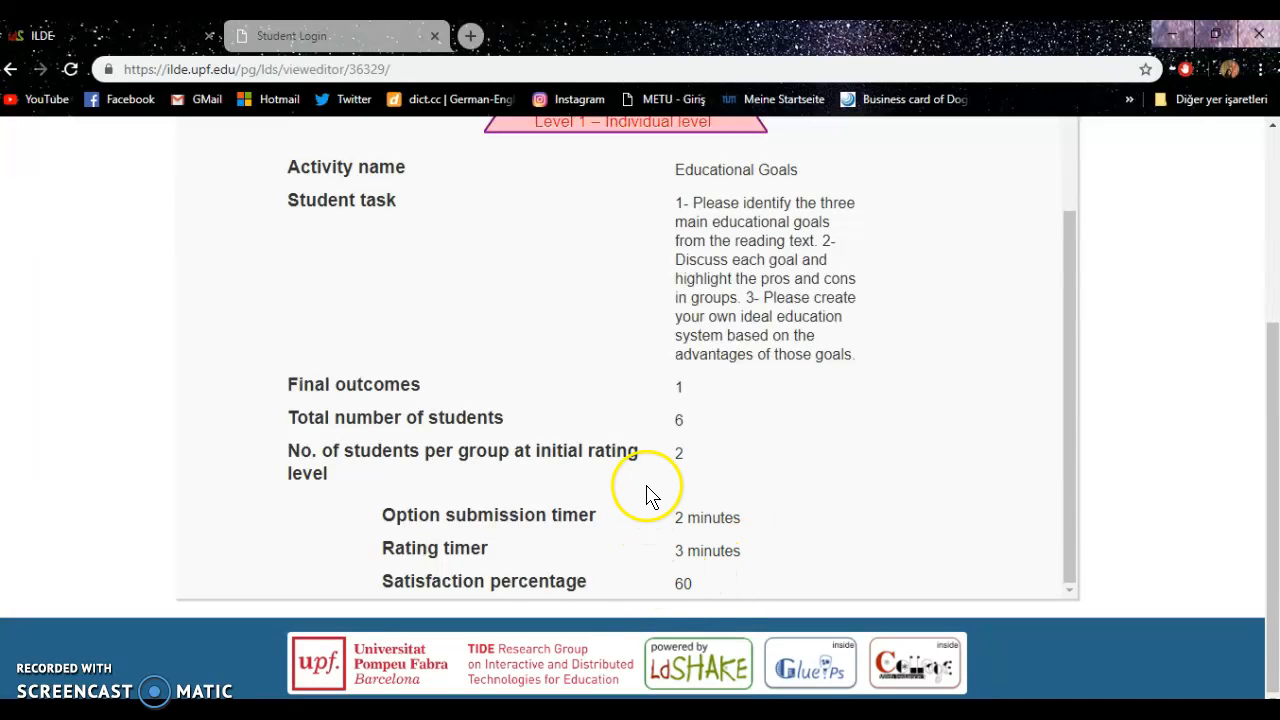
{"action": "scroll", "coordinate": [645, 480], "scroll_direction": "up", "scroll_amount": 1}
{"action": "scroll", "coordinate": [645, 480], "scroll_direction": "up", "scroll_amount": 5}
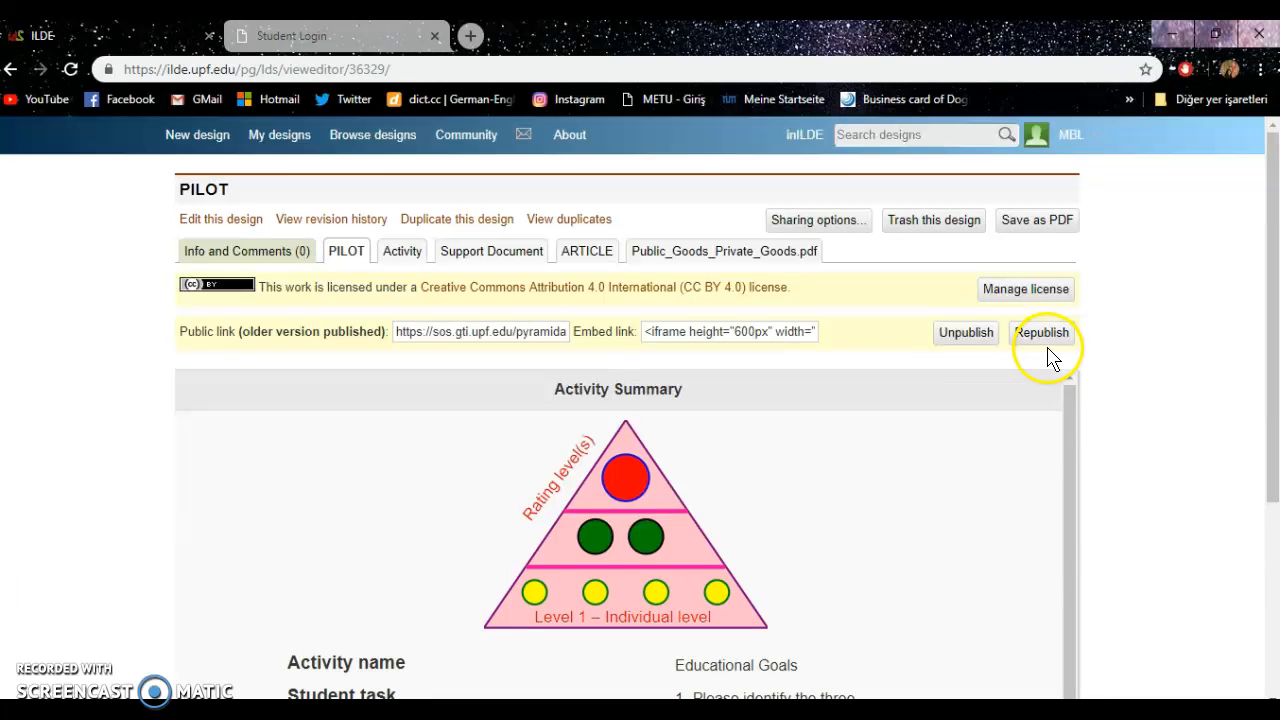
Copy the PILOT design's public link and load it in a new browser tab.
{"action": "left_click", "coordinate": [545, 338]}
{"action": "right_click", "coordinate": [545, 334]}
{"action": "left_click", "coordinate": [565, 344]}
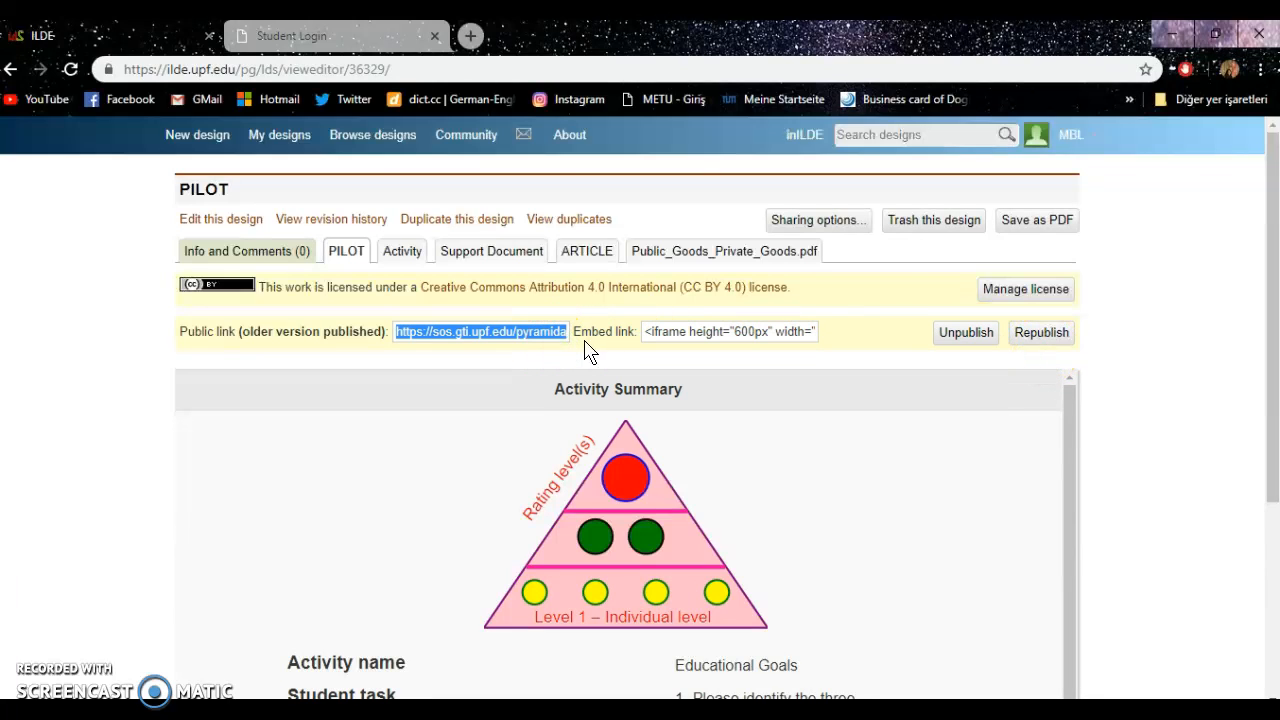
{"action": "left_click", "coordinate": [473, 37]}
{"action": "right_click", "coordinate": [506, 64]}
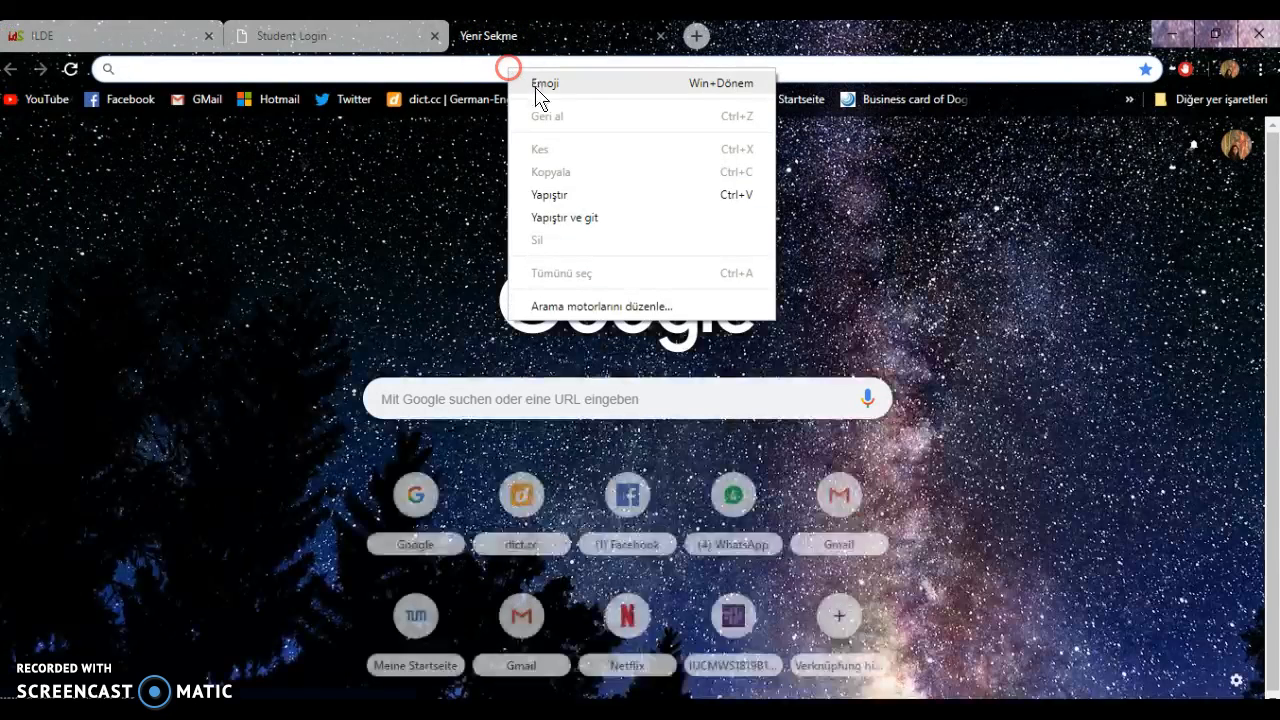
{"action": "left_click", "coordinate": [574, 217]}
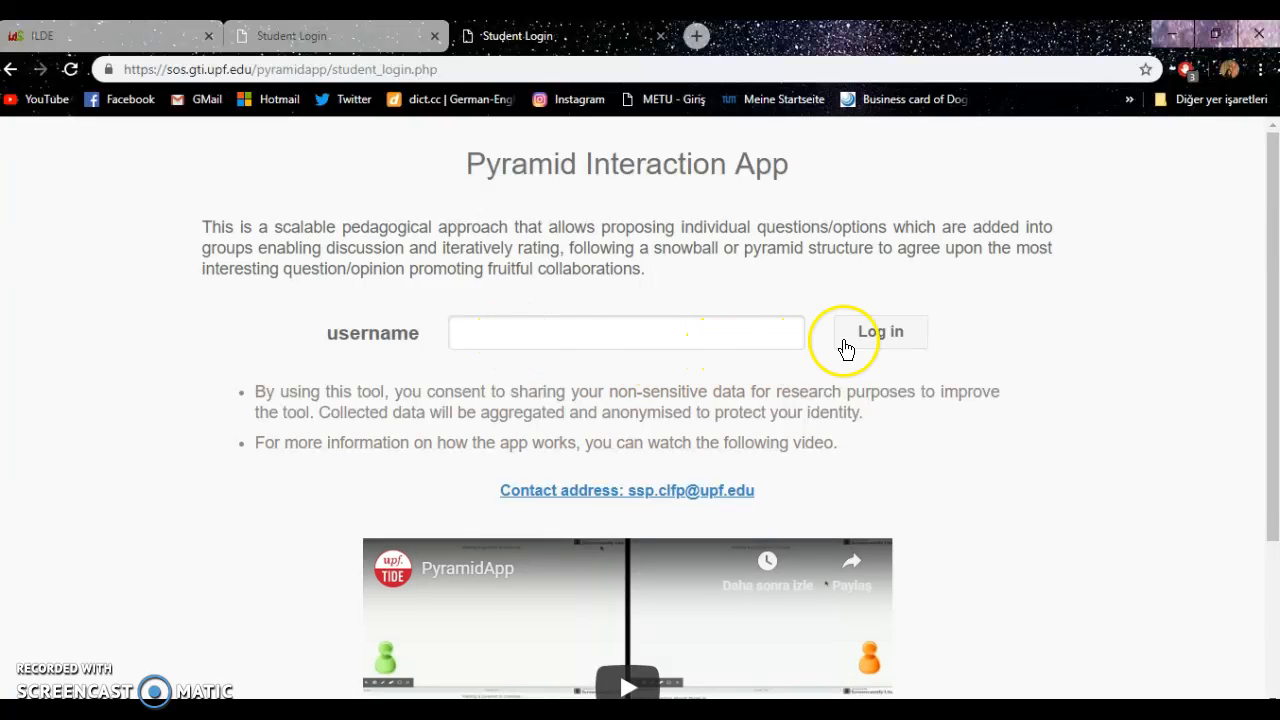
Return to the PILOT design, view the student list in its Activity document, and go back to the pyramid details.
{"action": "left_click", "coordinate": [140, 35]}
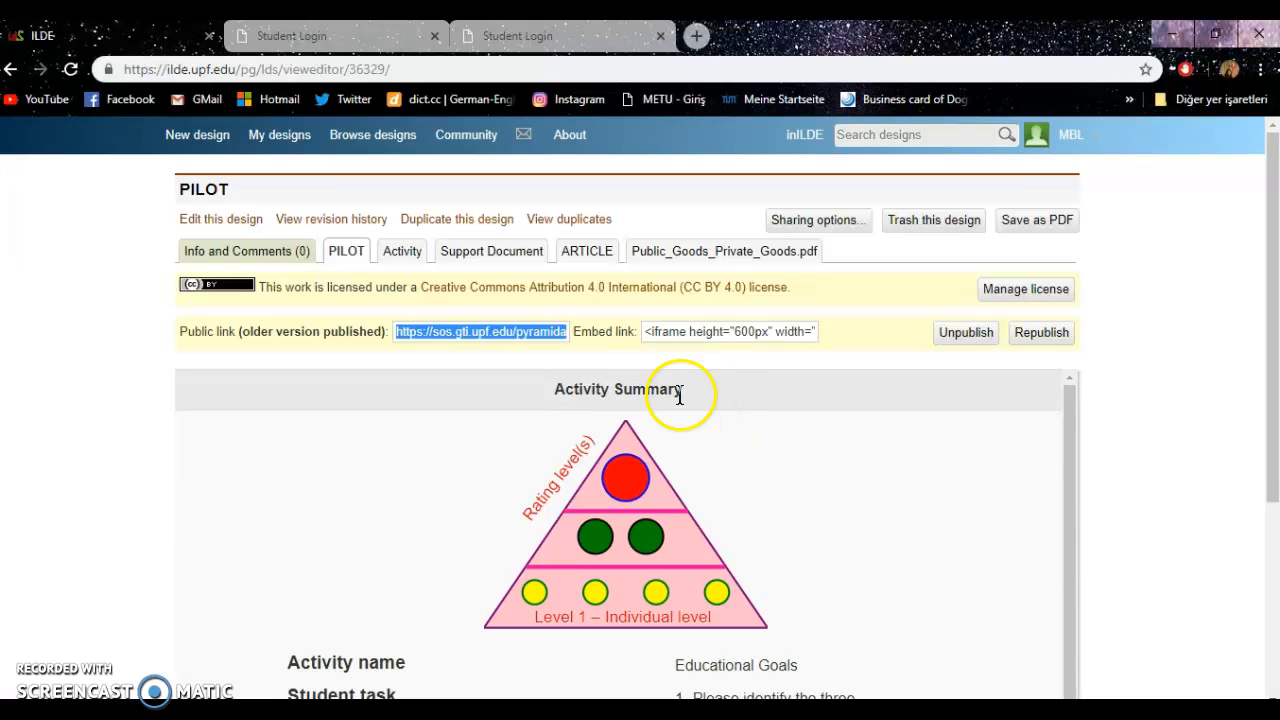
{"action": "left_click", "coordinate": [414, 254]}
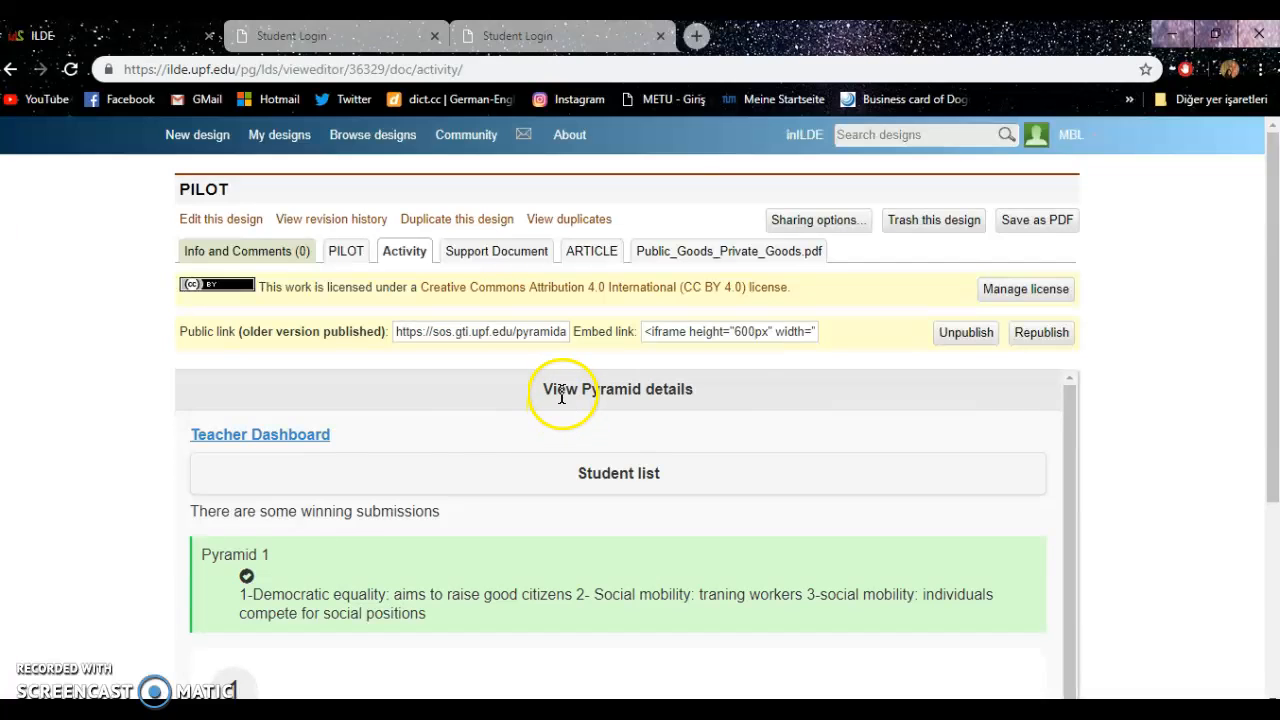
{"action": "scroll", "coordinate": [586, 406], "scroll_direction": "down", "scroll_amount": 1}
{"action": "scroll", "coordinate": [606, 463], "scroll_direction": "up", "scroll_amount": 1}
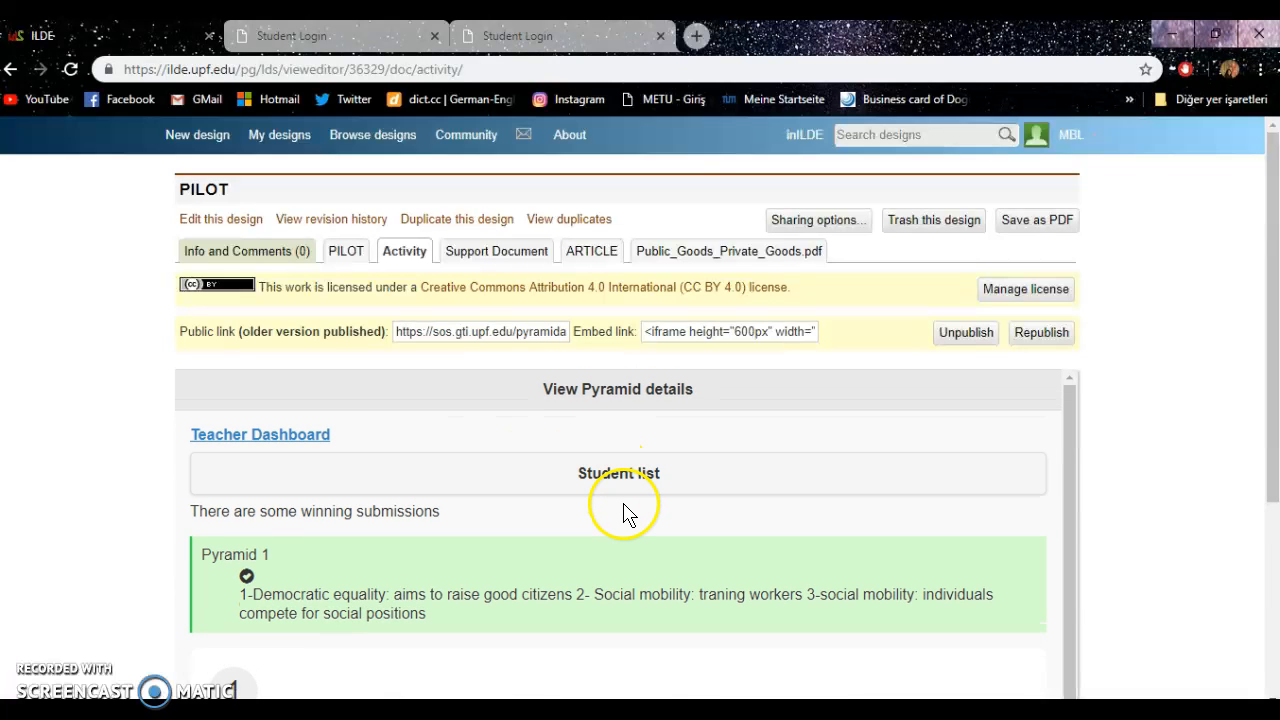
{"action": "left_click", "coordinate": [628, 478]}
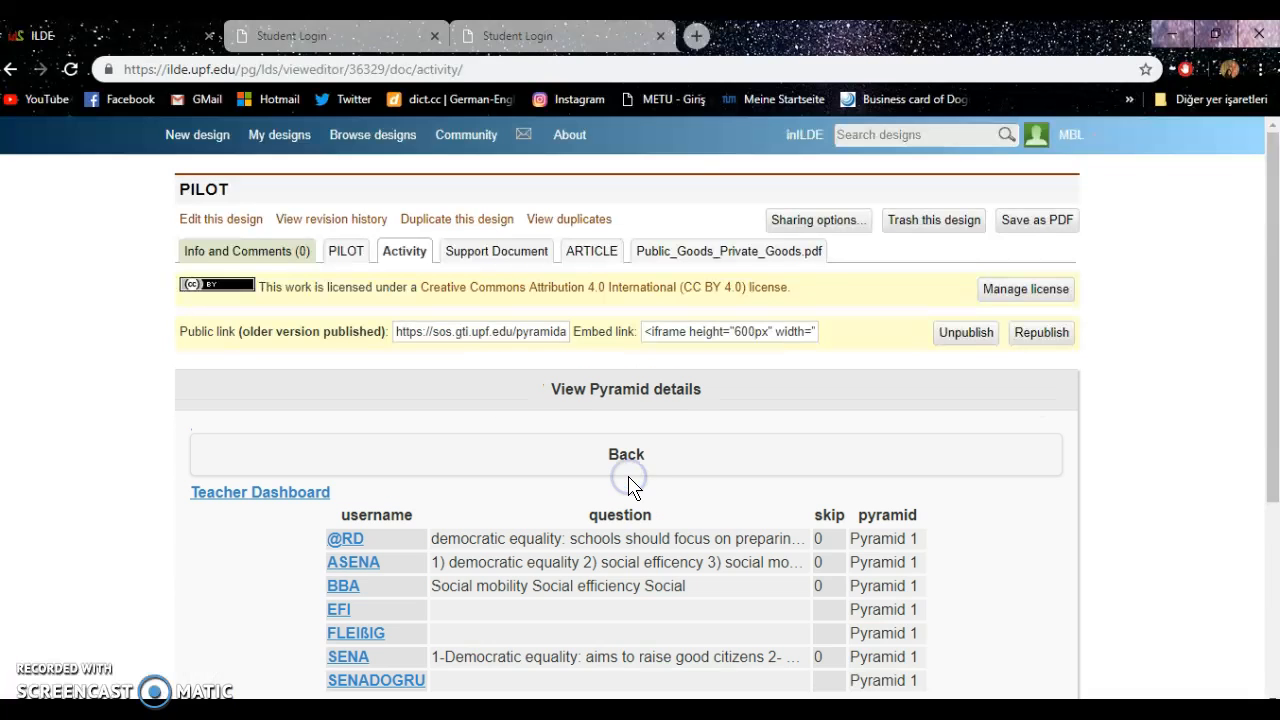
{"action": "scroll", "coordinate": [560, 472], "scroll_direction": "down", "scroll_amount": 1}
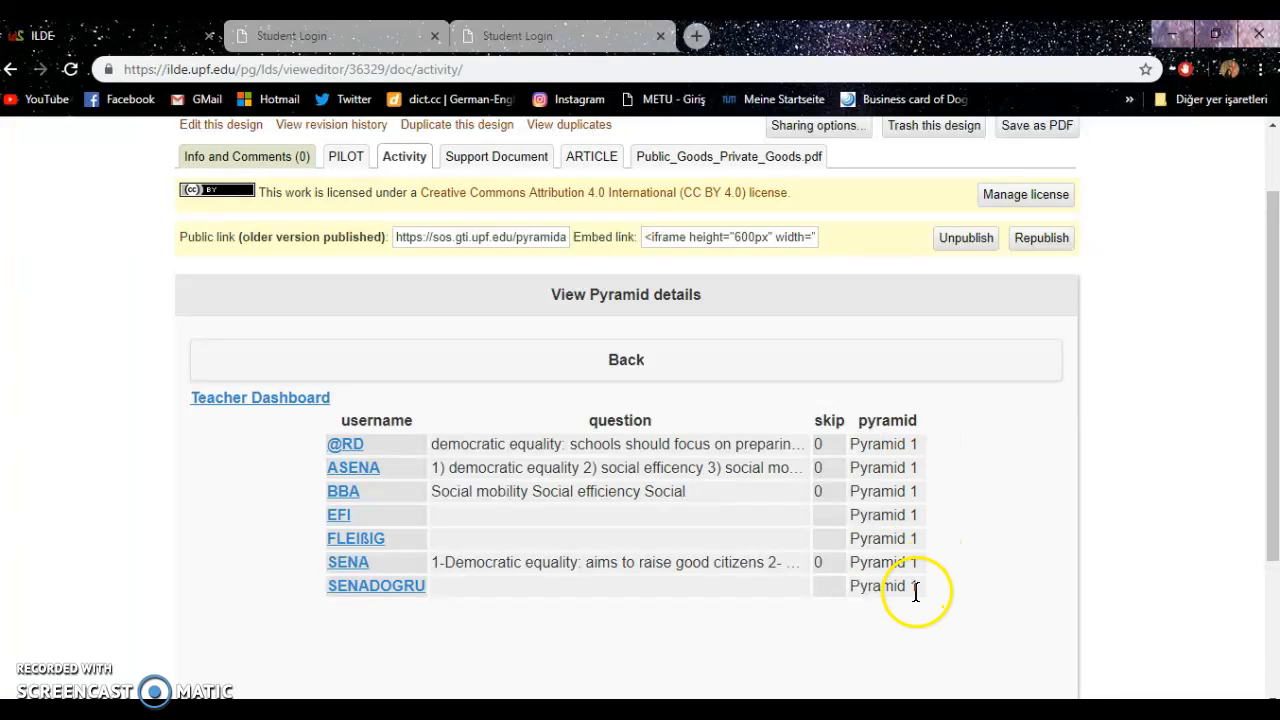
{"action": "left_click", "coordinate": [586, 360]}
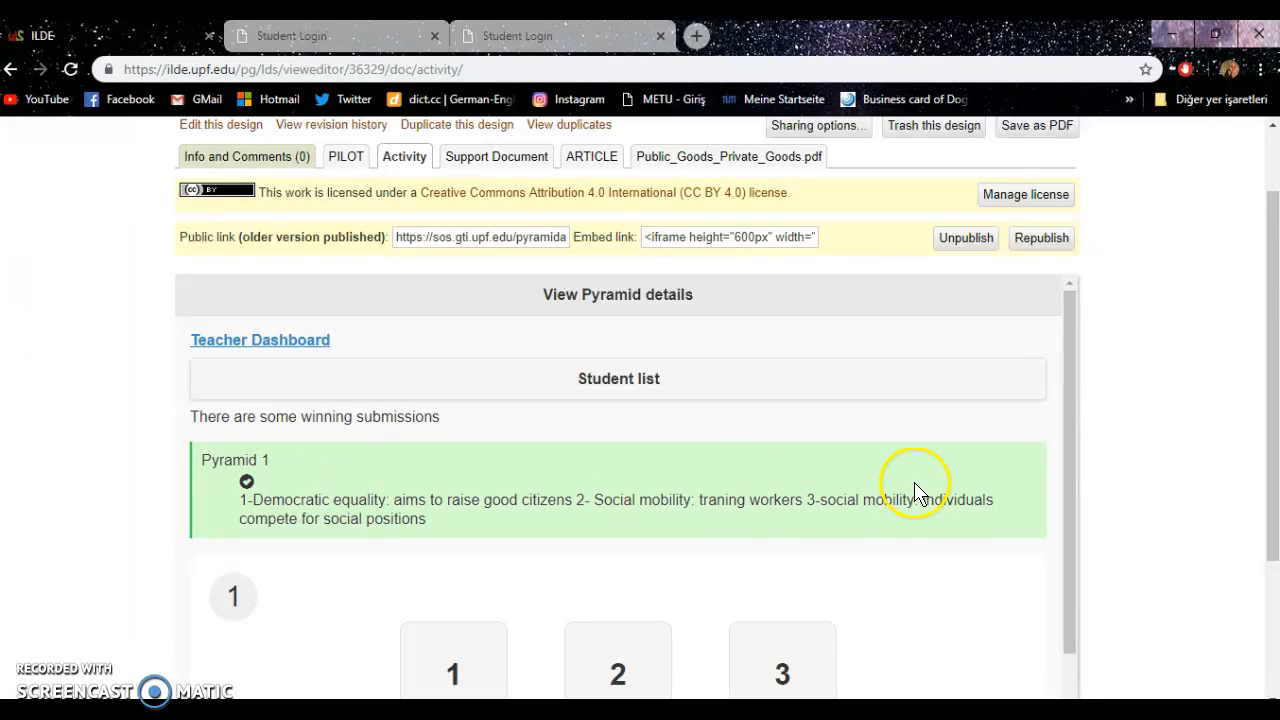
Examine the winning submission and the first group's participants and rating table at level 2, and return to the overview.
{"action": "scroll", "coordinate": [300, 468], "scroll_direction": "down", "scroll_amount": 2}
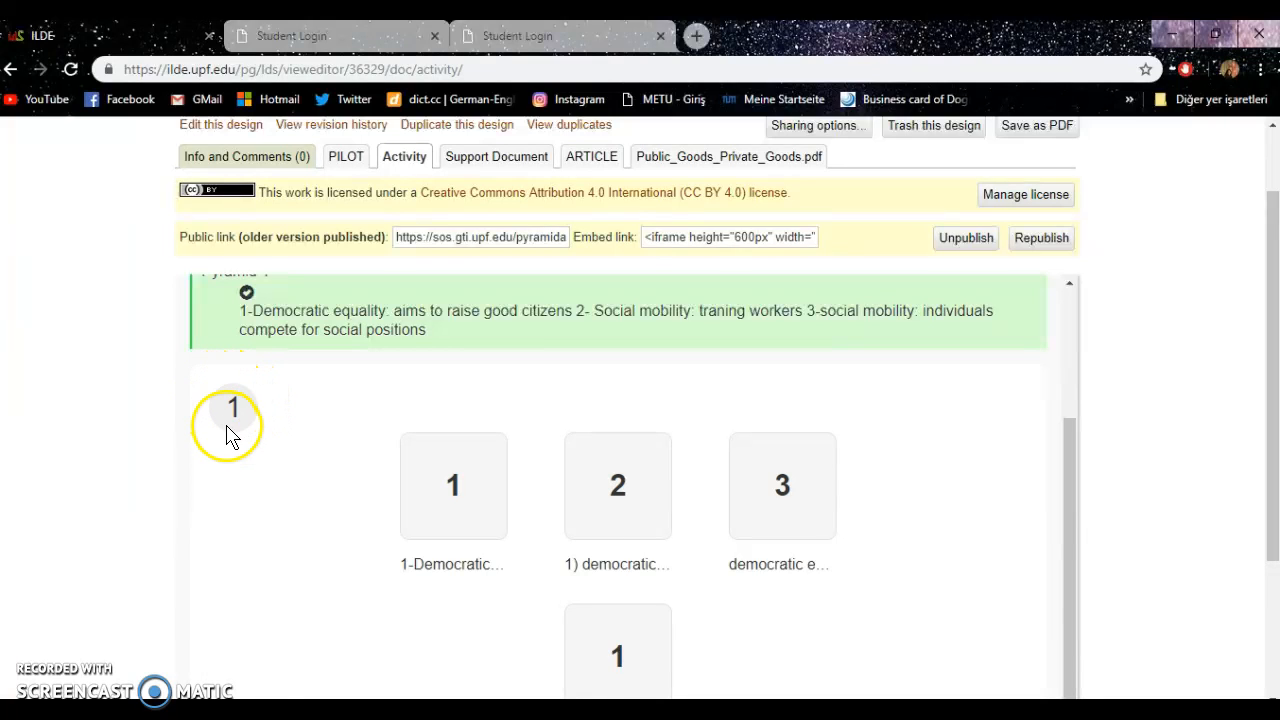
{"action": "scroll", "coordinate": [534, 514], "scroll_direction": "down", "scroll_amount": 2}
{"action": "scroll", "coordinate": [523, 471], "scroll_direction": "up", "scroll_amount": 1}
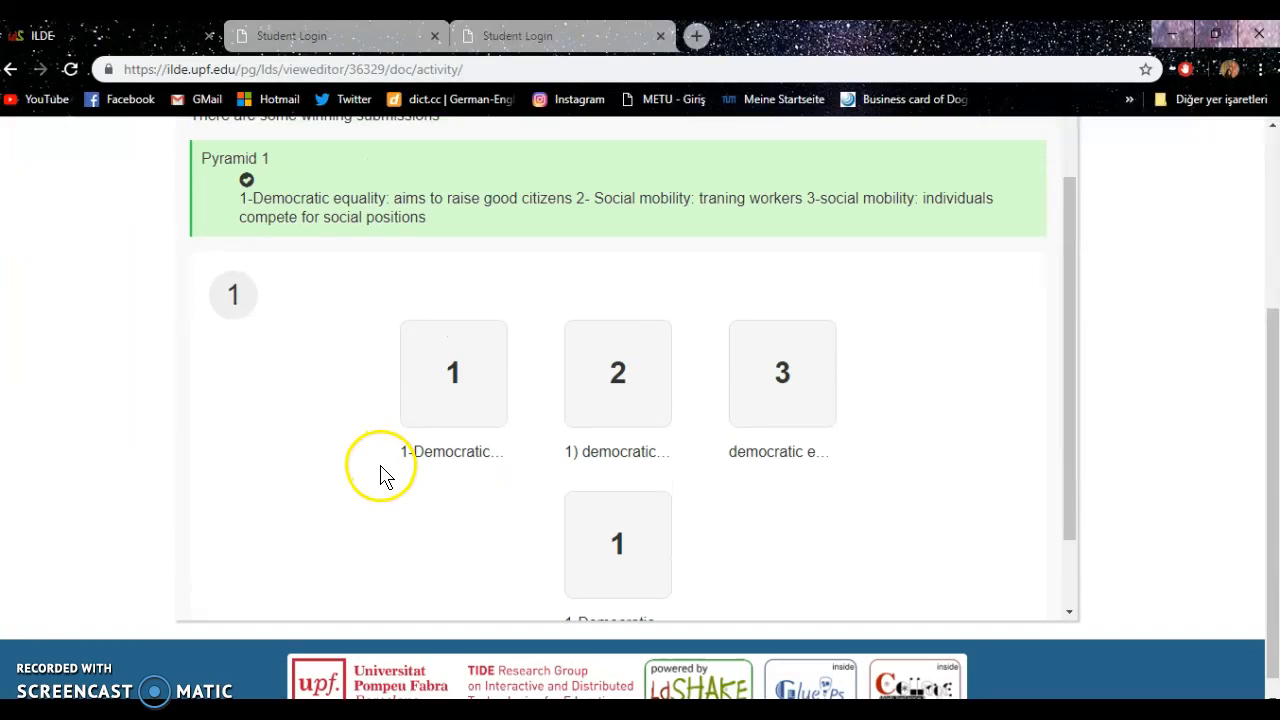
{"action": "scroll", "coordinate": [413, 400], "scroll_direction": "up", "scroll_amount": 1}
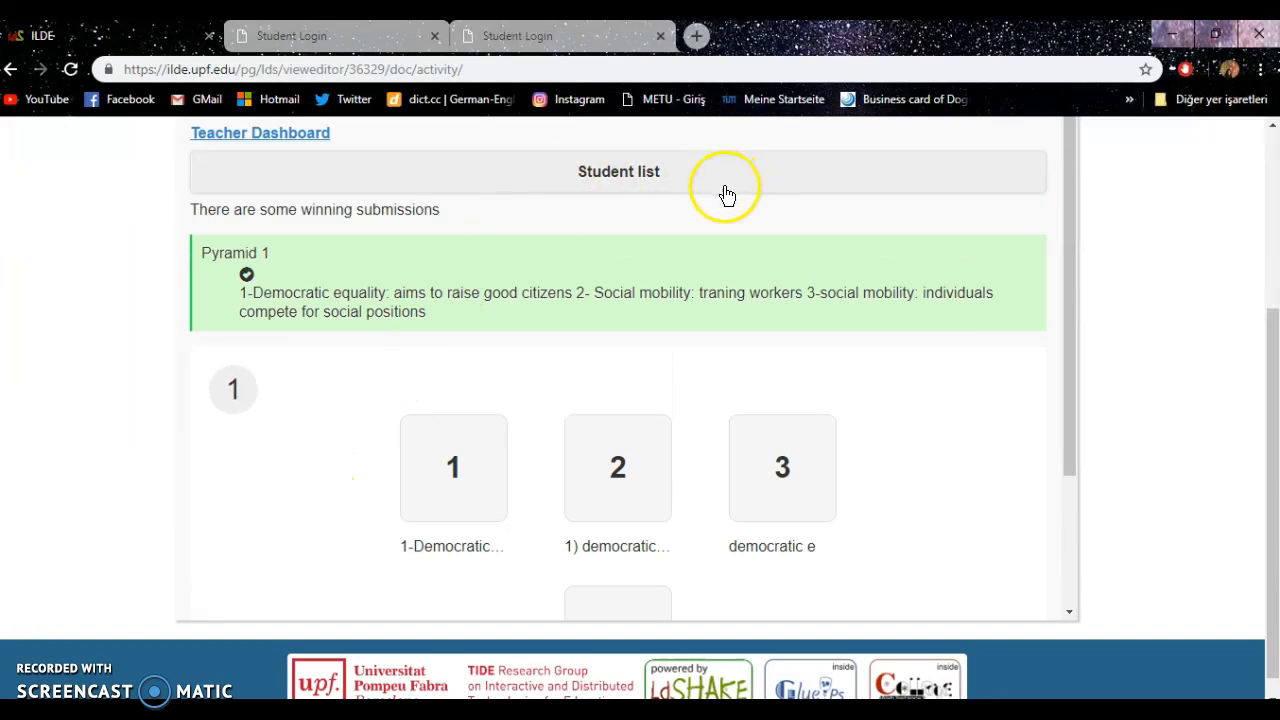
{"action": "scroll", "coordinate": [469, 443], "scroll_direction": "down", "scroll_amount": 1}
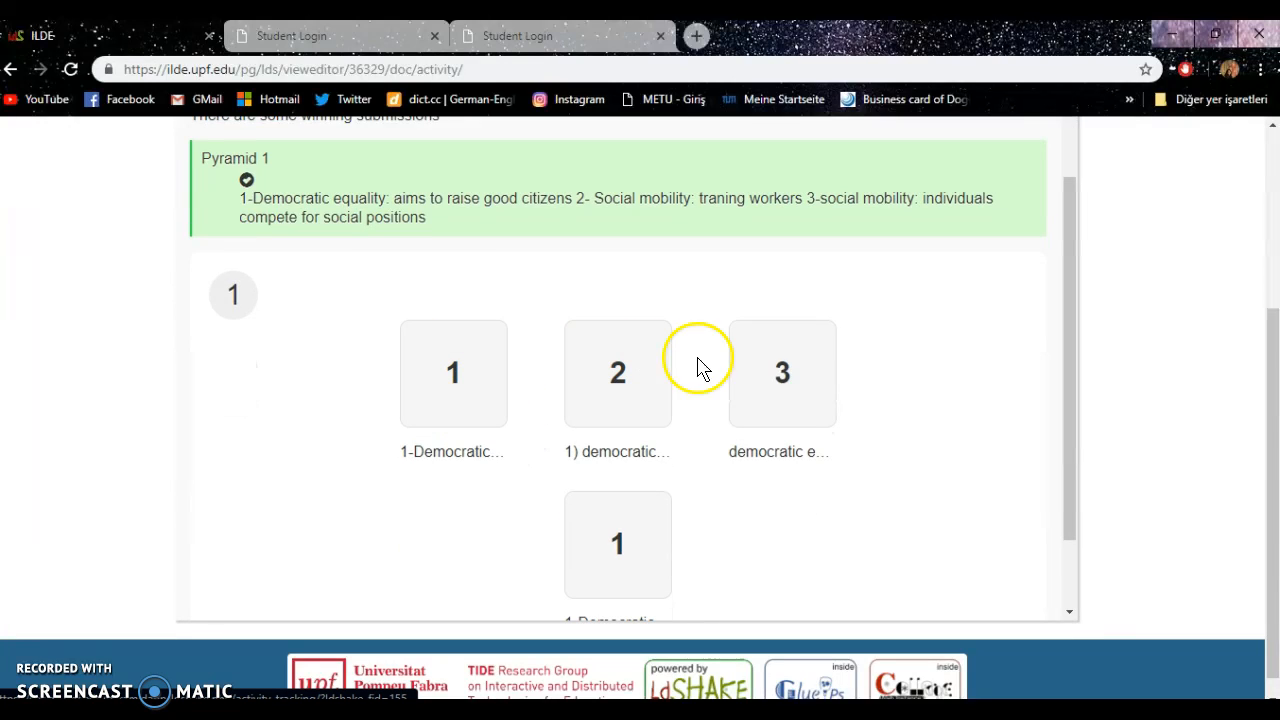
{"action": "left_click", "coordinate": [497, 357]}
{"action": "scroll", "coordinate": [520, 370], "scroll_direction": "up", "scroll_amount": 1}
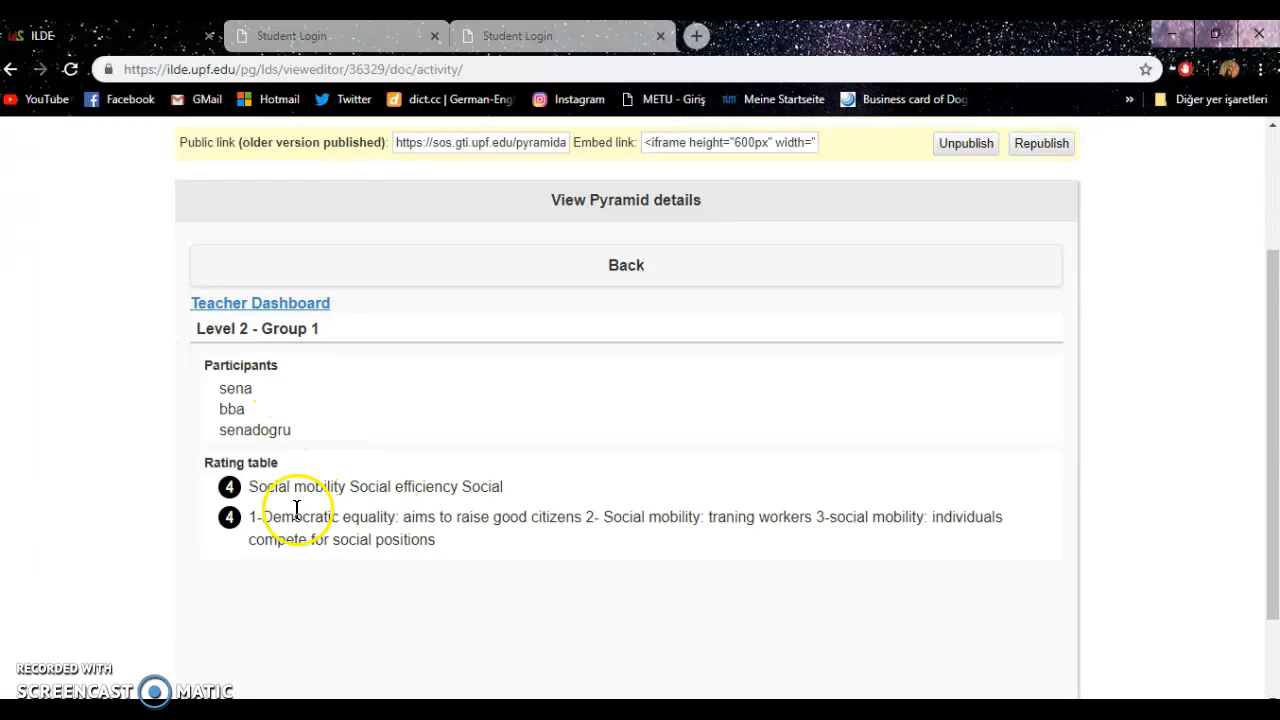
{"action": "left_click", "coordinate": [542, 278]}
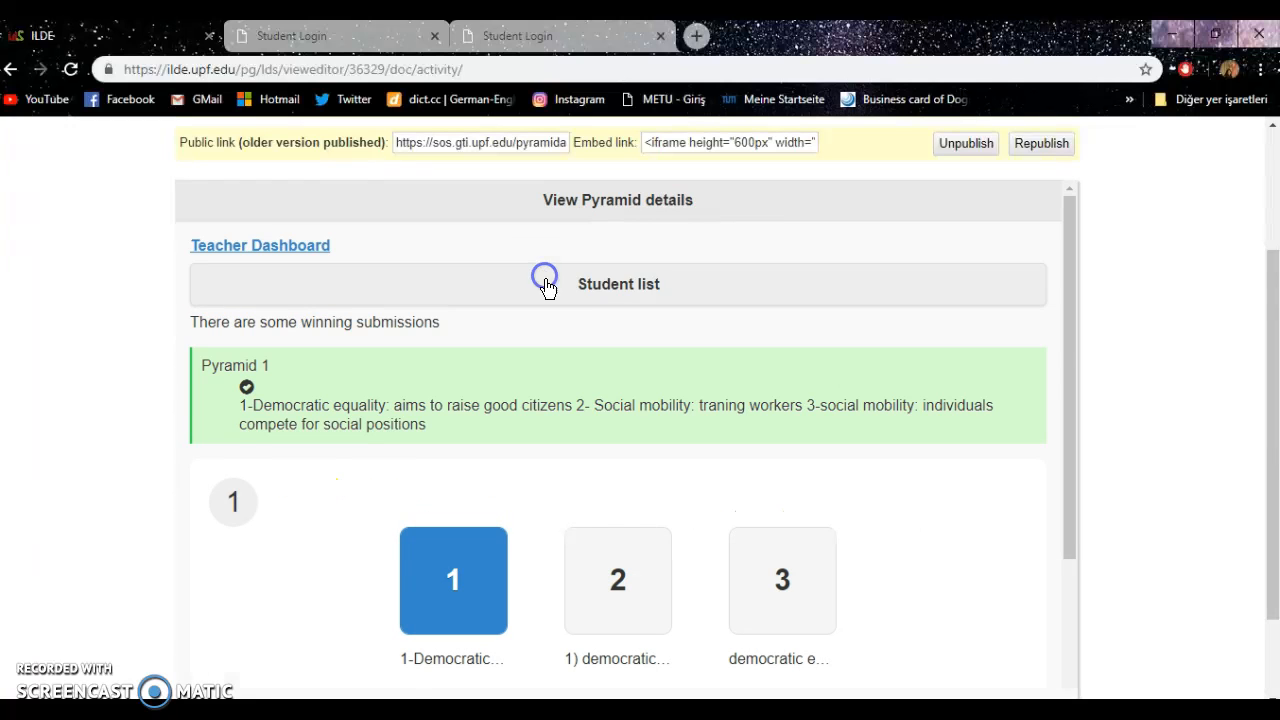
View the participants, ratings and discussions of groups 2 and 3 at level 2, and return to the pyramid overview.
{"action": "left_click", "coordinate": [633, 590]}
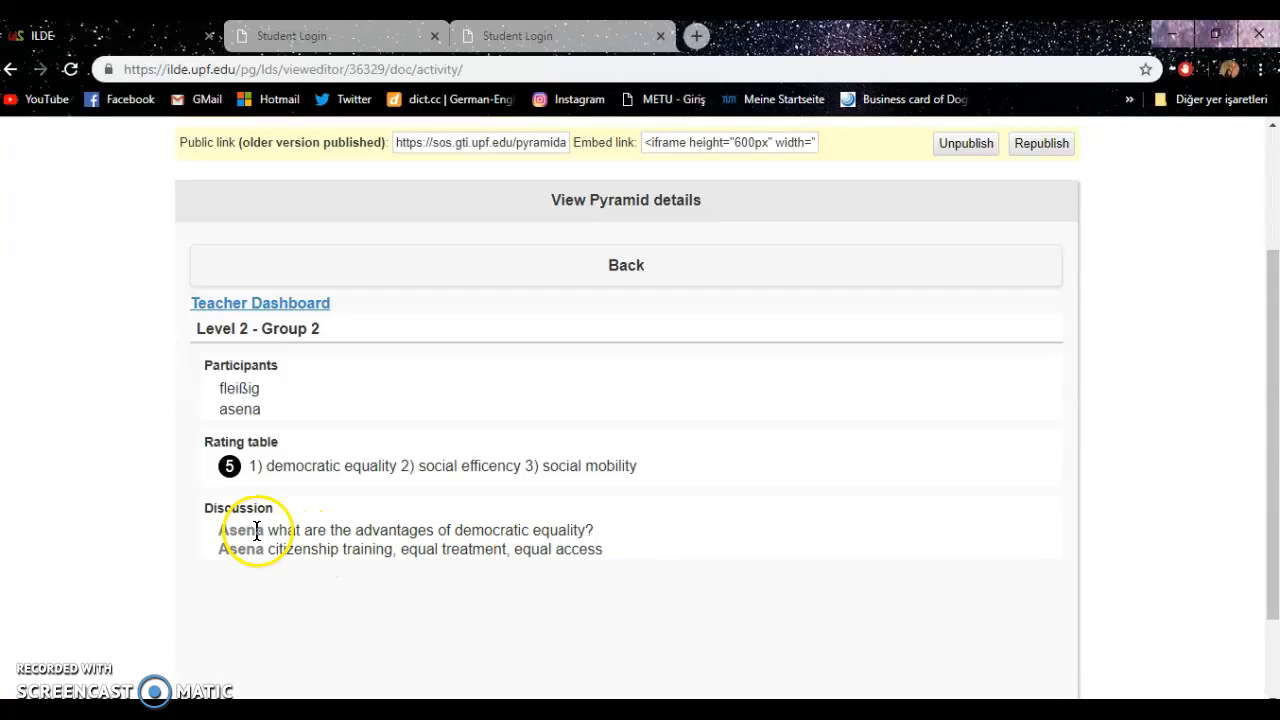
{"action": "left_click", "coordinate": [606, 266]}
{"action": "left_click", "coordinate": [742, 592]}
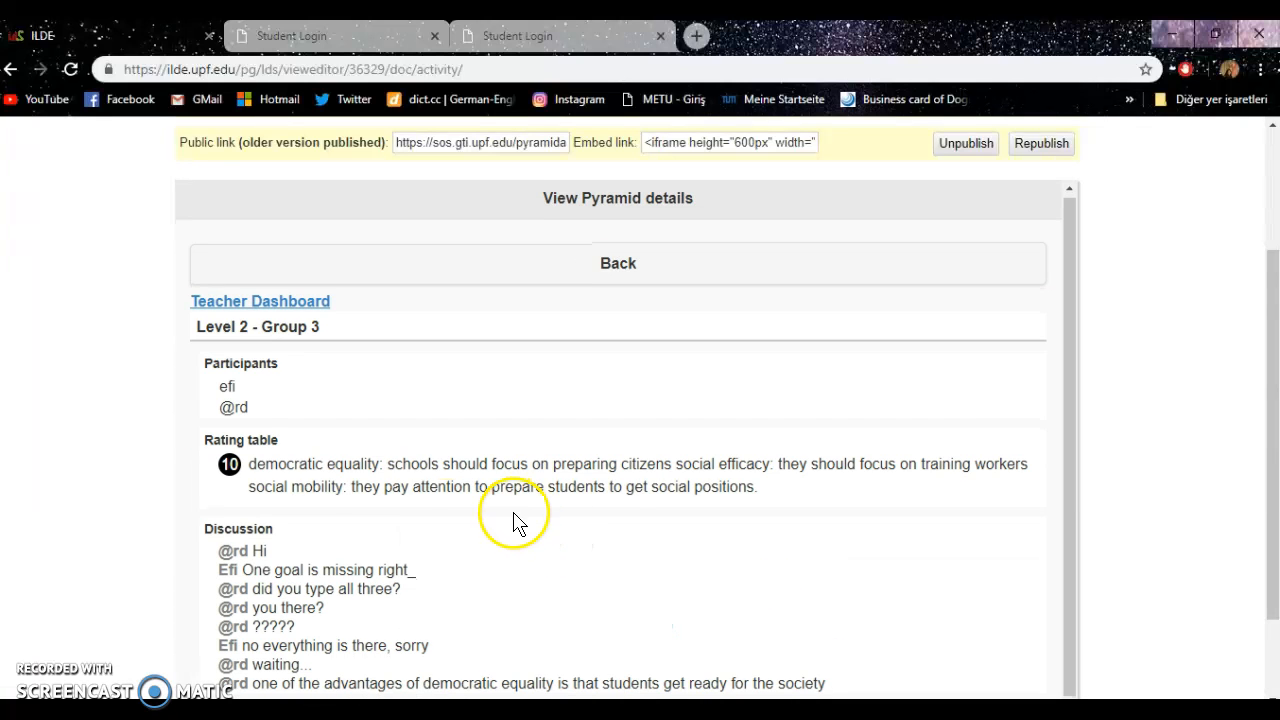
{"action": "scroll", "coordinate": [270, 565], "scroll_direction": "down", "scroll_amount": 1}
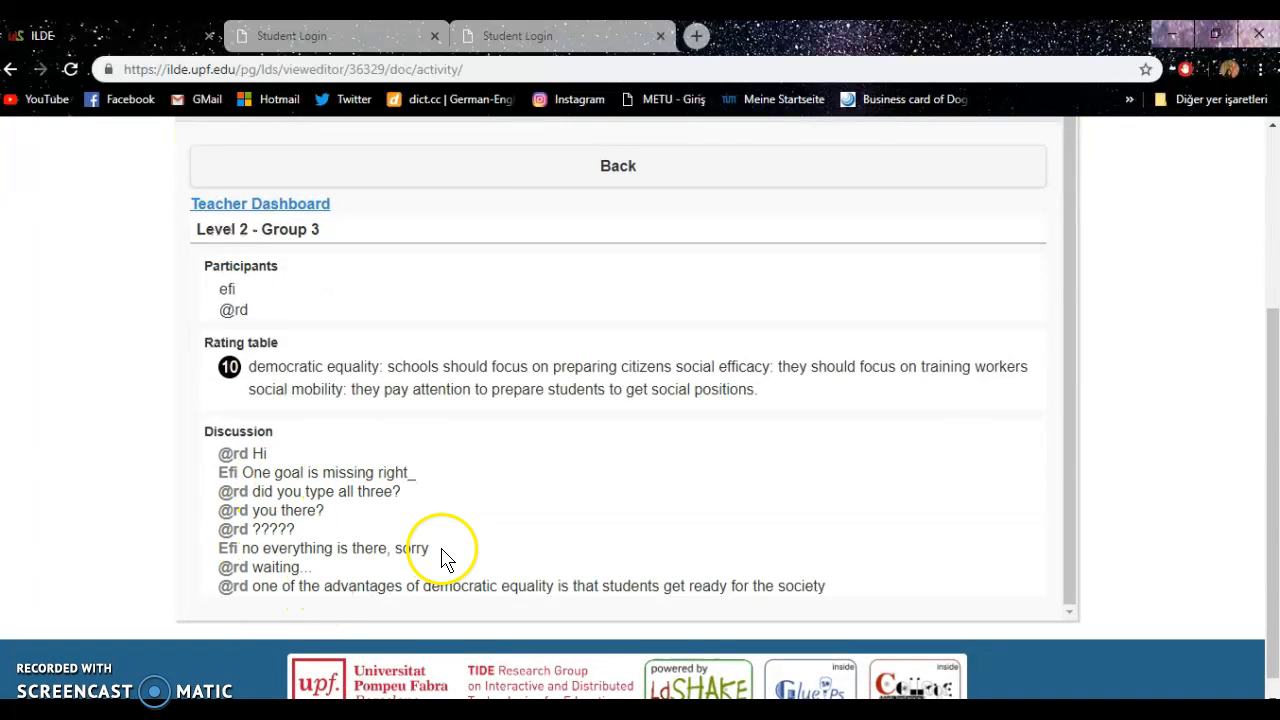
{"action": "scroll", "coordinate": [448, 550], "scroll_direction": "up", "scroll_amount": 1}
{"action": "left_click", "coordinate": [590, 178]}
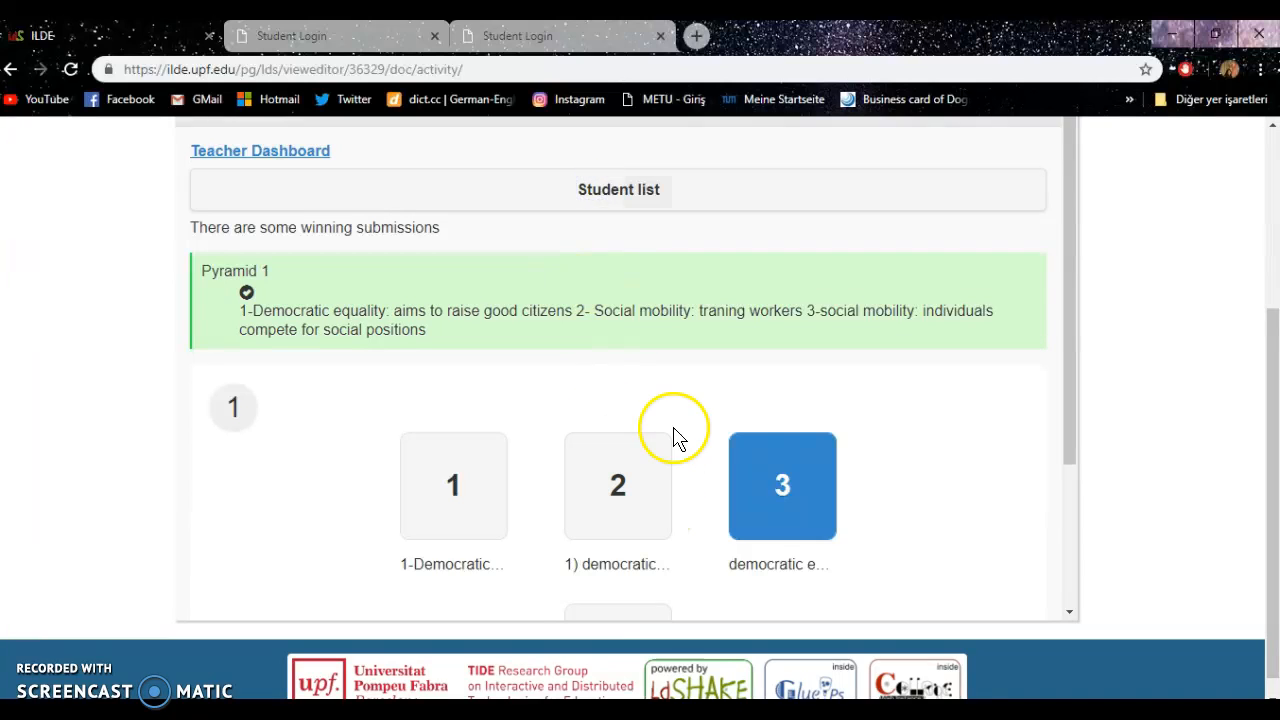
Examine the participants, rating table and discussion of group 1 at level 3, and return to the pyramid overview.
{"action": "scroll", "coordinate": [700, 420], "scroll_direction": "down", "scroll_amount": 1}
{"action": "scroll", "coordinate": [720, 430], "scroll_direction": "down", "scroll_amount": 1}
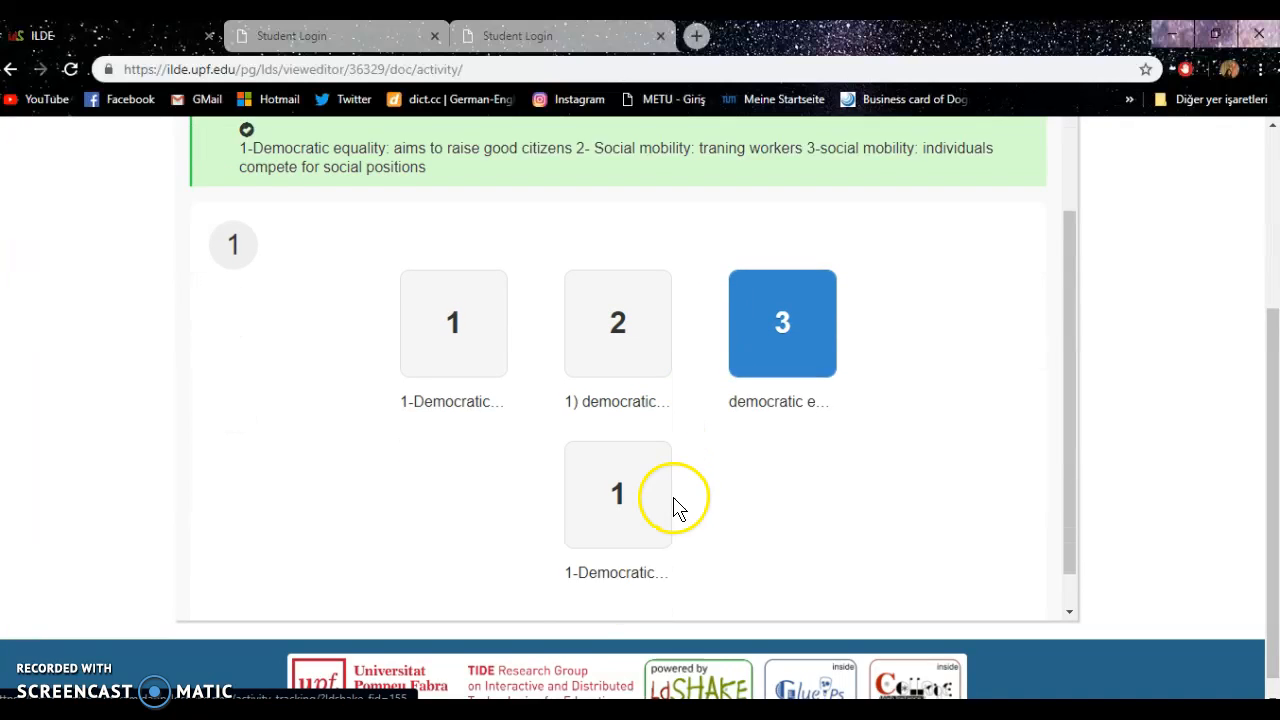
{"action": "left_click", "coordinate": [620, 472]}
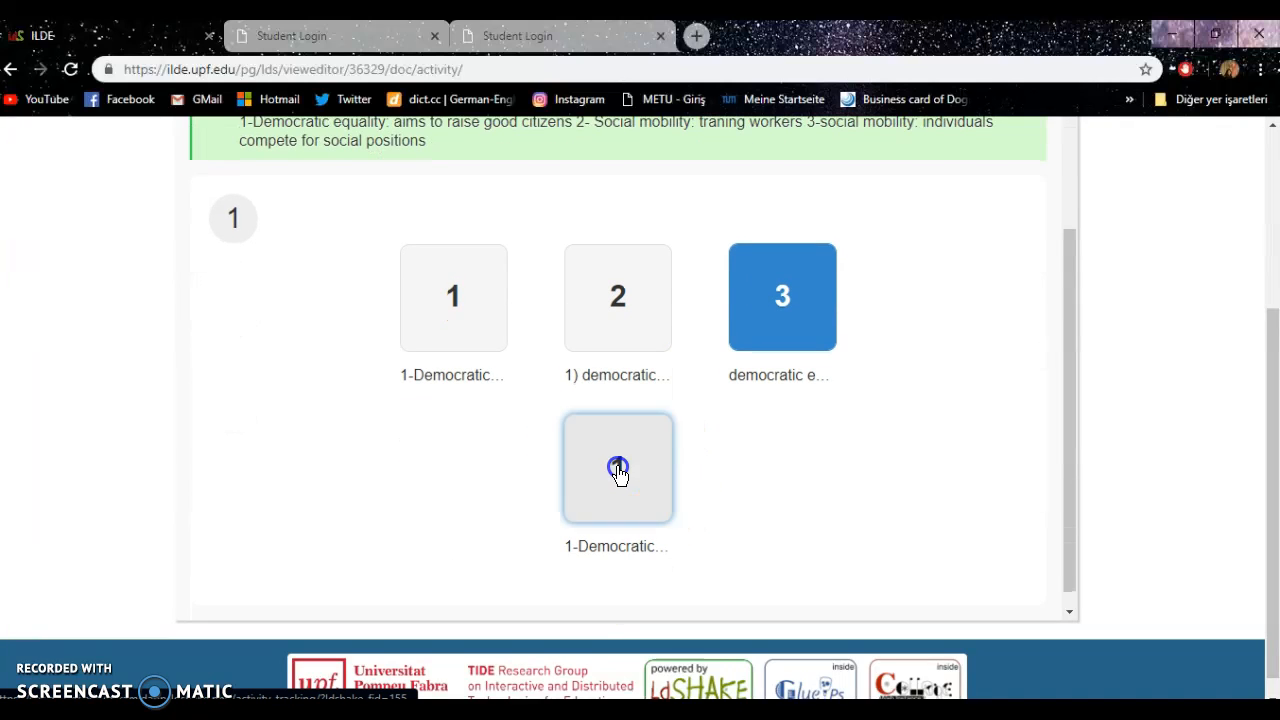
{"action": "scroll", "coordinate": [225, 300], "scroll_direction": "up", "scroll_amount": 1}
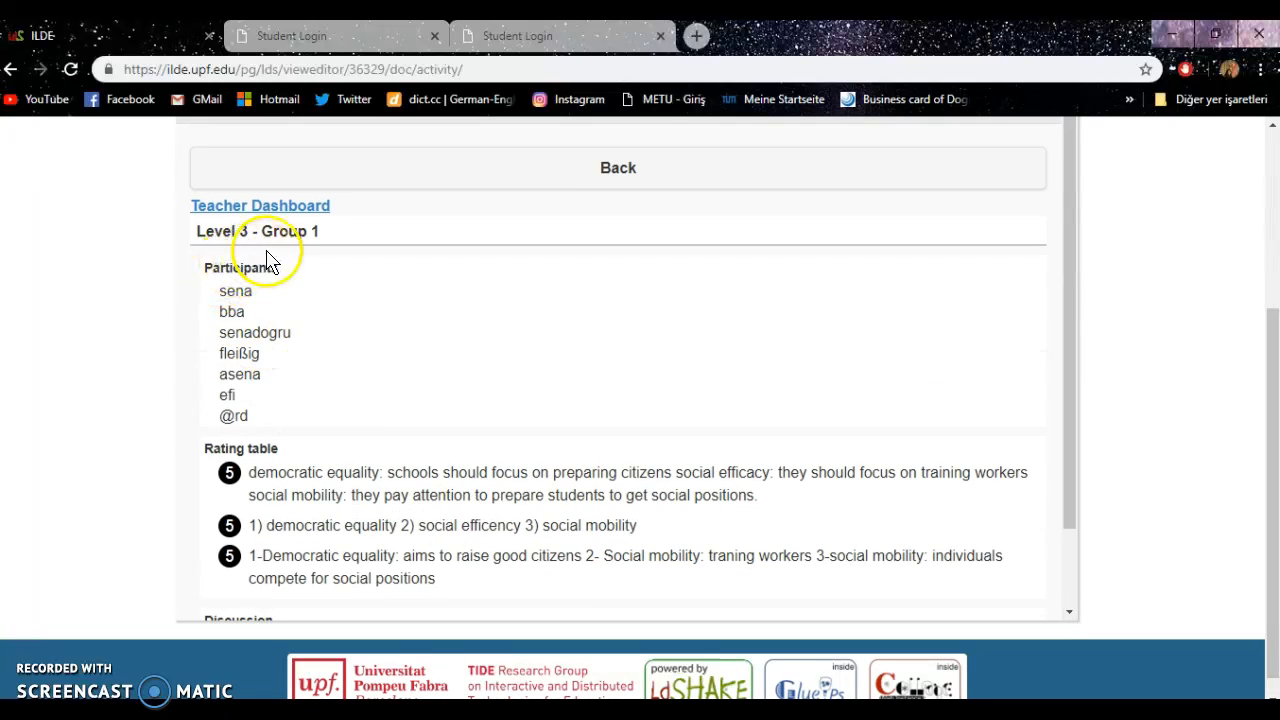
{"action": "left_click_drag", "start_coordinate": [215, 271], "coordinate": [301, 284]}
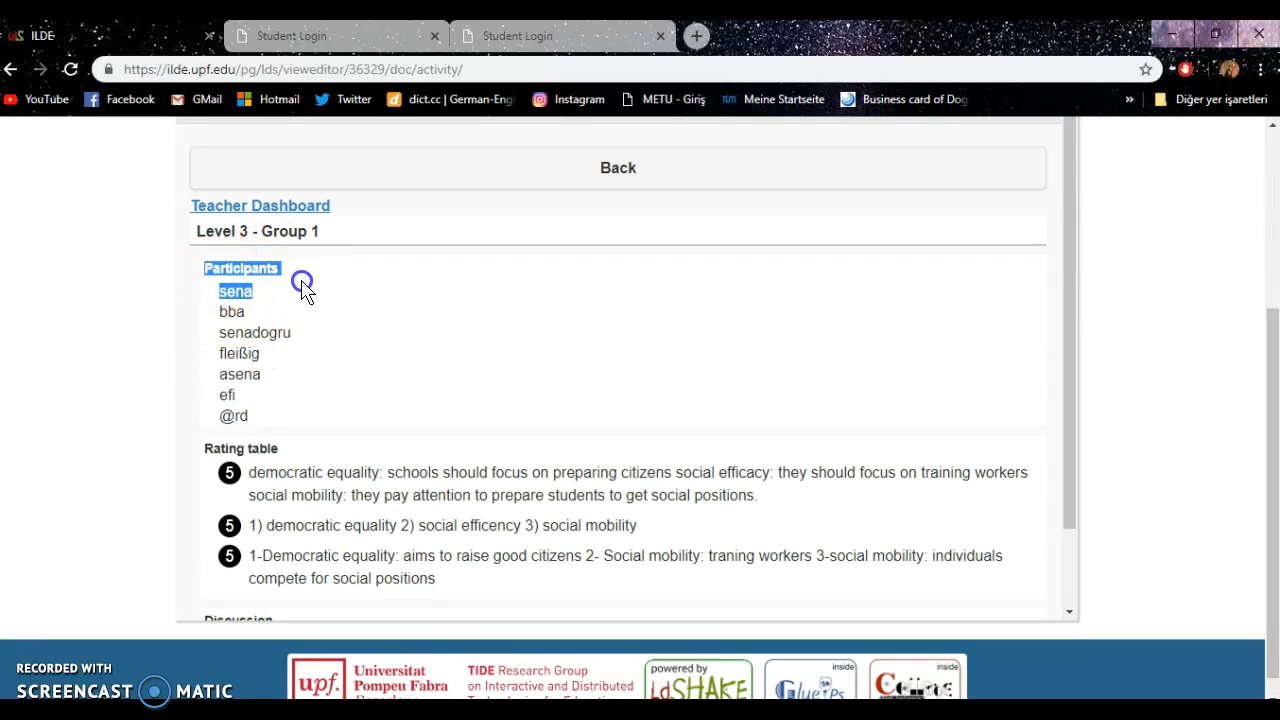
{"action": "left_click", "coordinate": [318, 430]}
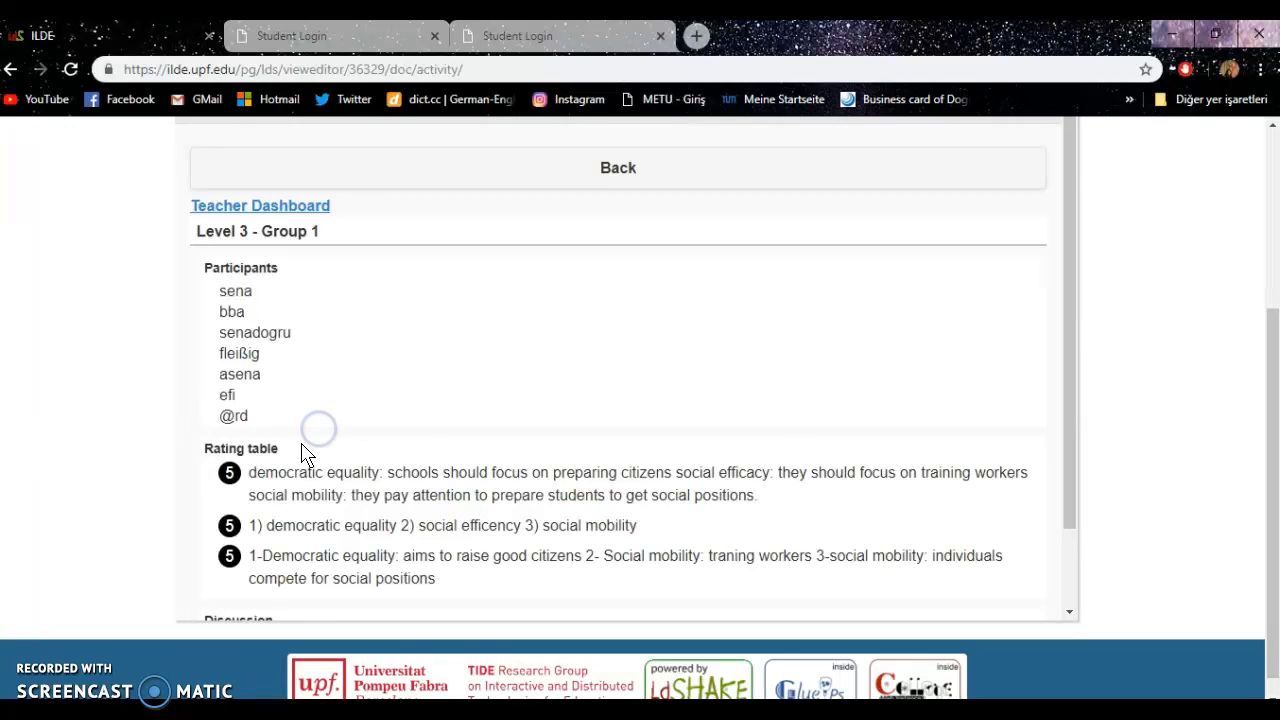
{"action": "scroll", "coordinate": [306, 455], "scroll_direction": "down", "scroll_amount": 1}
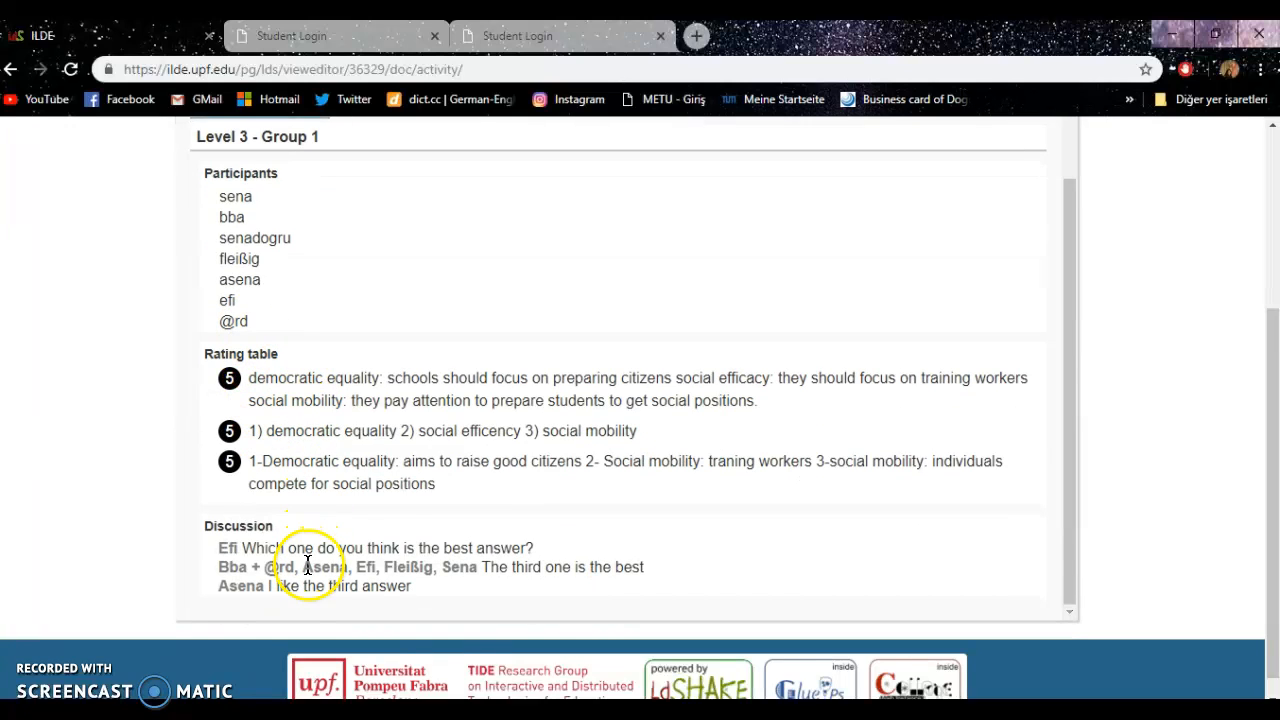
{"action": "scroll", "coordinate": [308, 566], "scroll_direction": "down", "scroll_amount": 1}
{"action": "scroll", "coordinate": [366, 534], "scroll_direction": "up", "scroll_amount": 1}
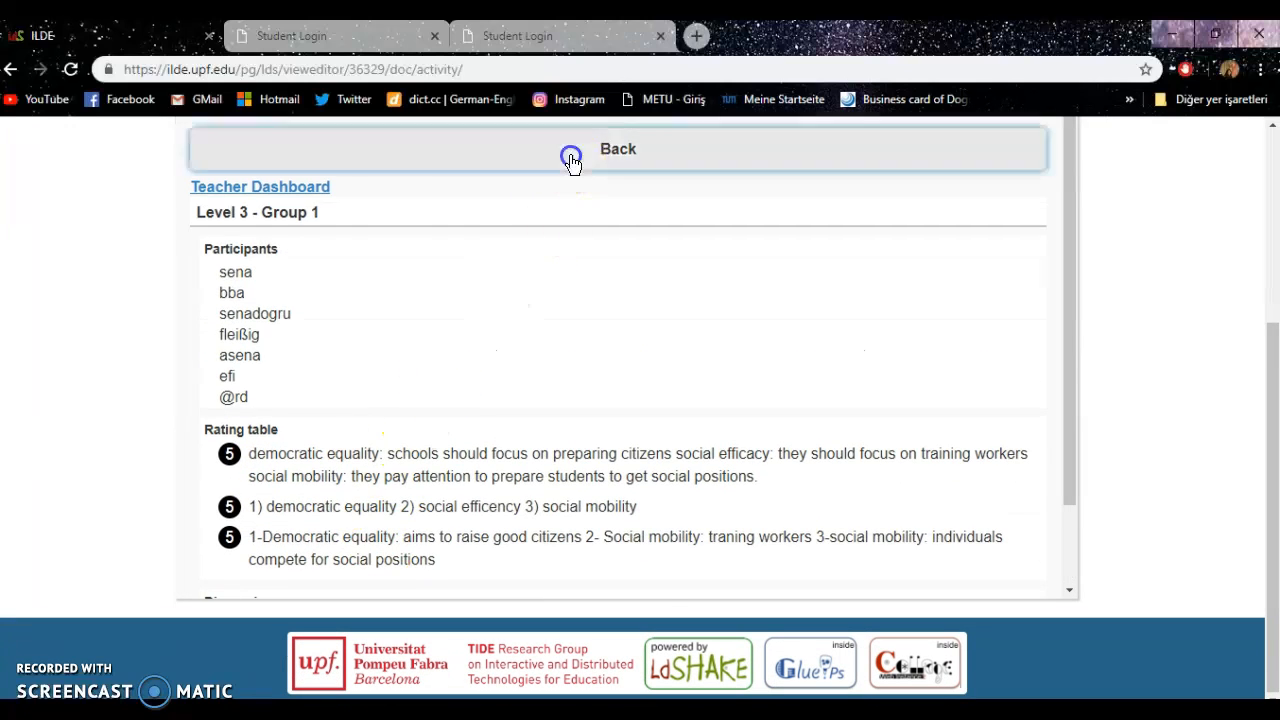
{"action": "left_click", "coordinate": [571, 160]}
Look over the pyramid overview, leave the PILOT design for the list of all designs, and open the signed-in account's options.
{"action": "scroll", "coordinate": [1100, 430], "scroll_direction": "down", "scroll_amount": 2}
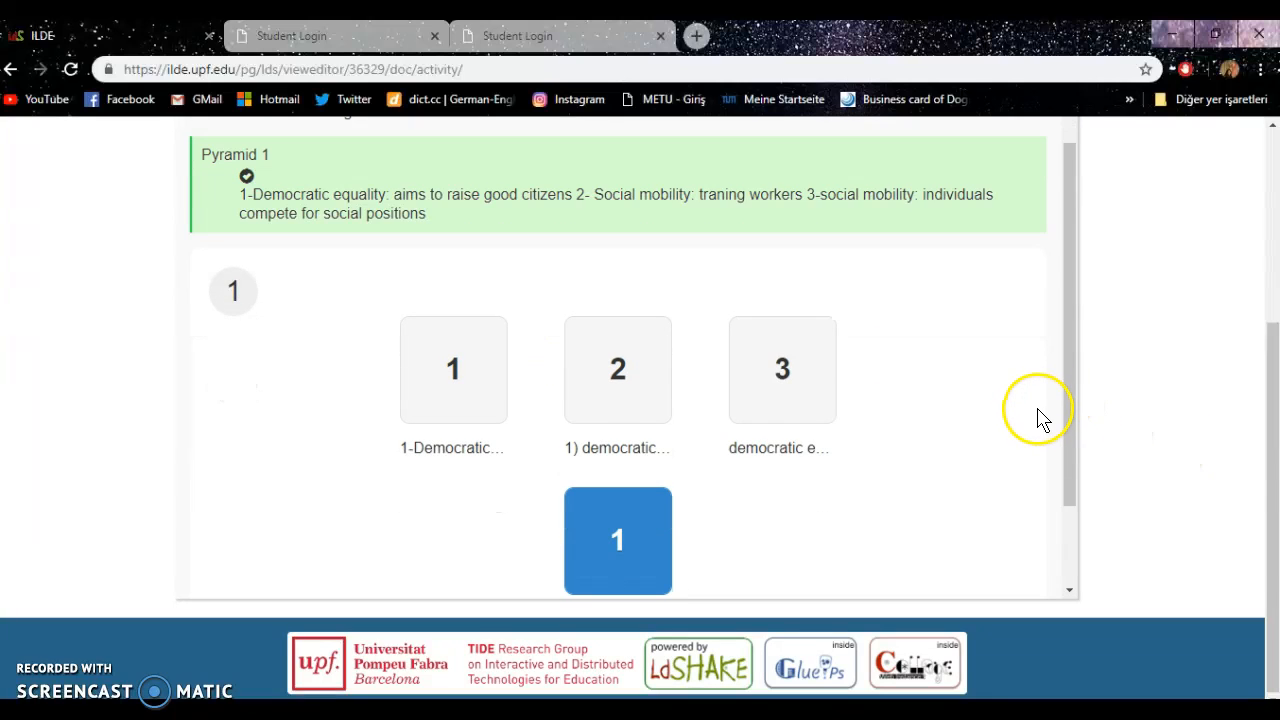
{"action": "scroll", "coordinate": [1037, 418], "scroll_direction": "down", "scroll_amount": 1}
{"action": "scroll", "coordinate": [1123, 414], "scroll_direction": "up", "scroll_amount": 3}
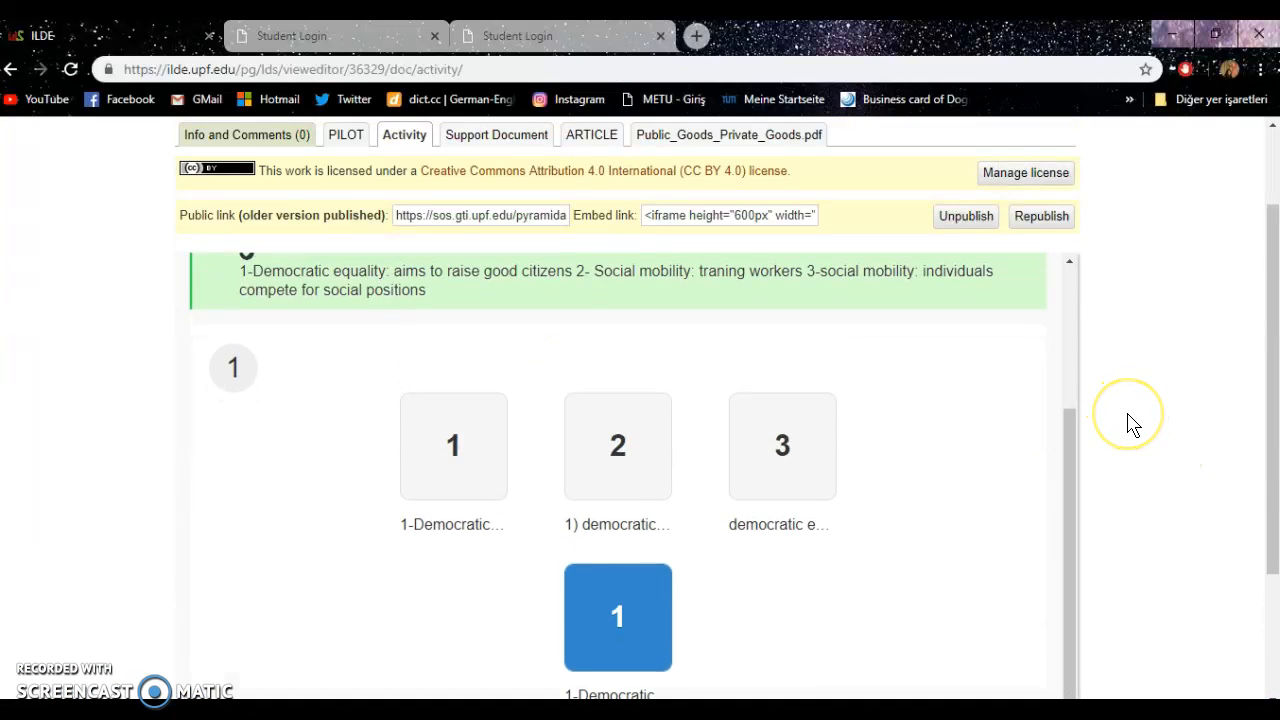
{"action": "scroll", "coordinate": [1128, 423], "scroll_direction": "up", "scroll_amount": 2}
{"action": "scroll", "coordinate": [1128, 425], "scroll_direction": "down", "scroll_amount": 1}
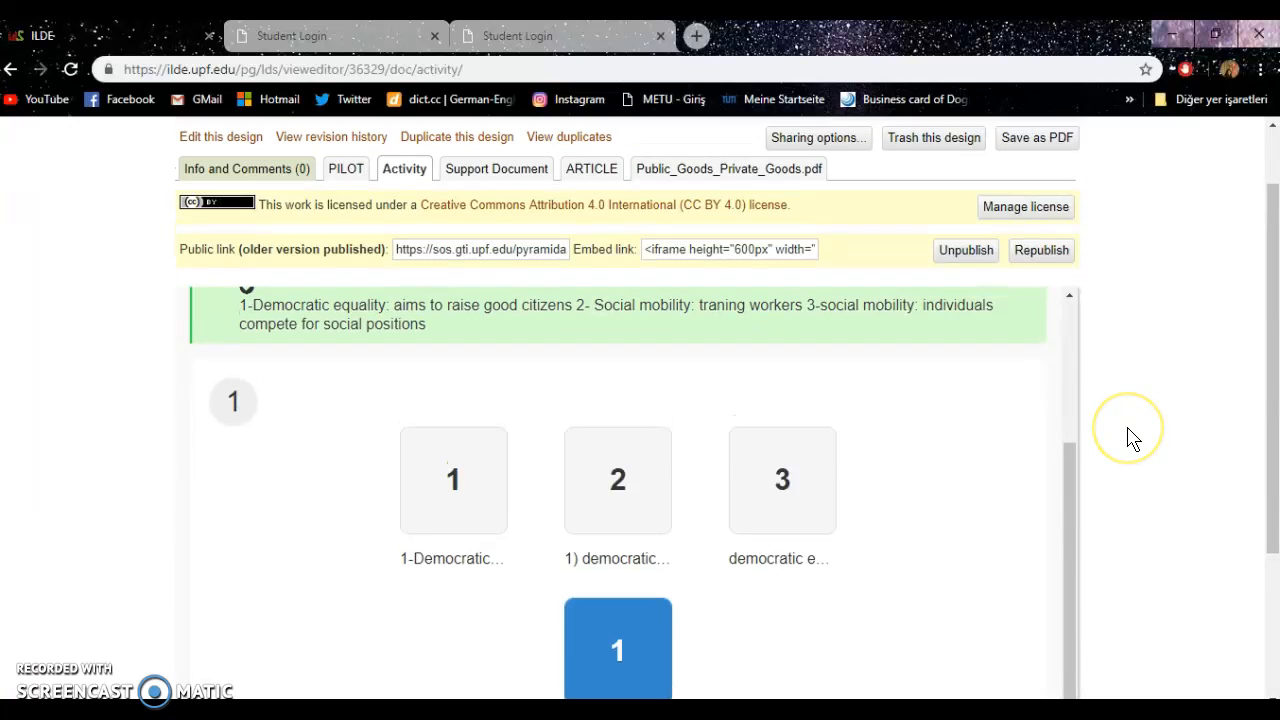
{"action": "scroll", "coordinate": [1130, 438], "scroll_direction": "up", "scroll_amount": 1}
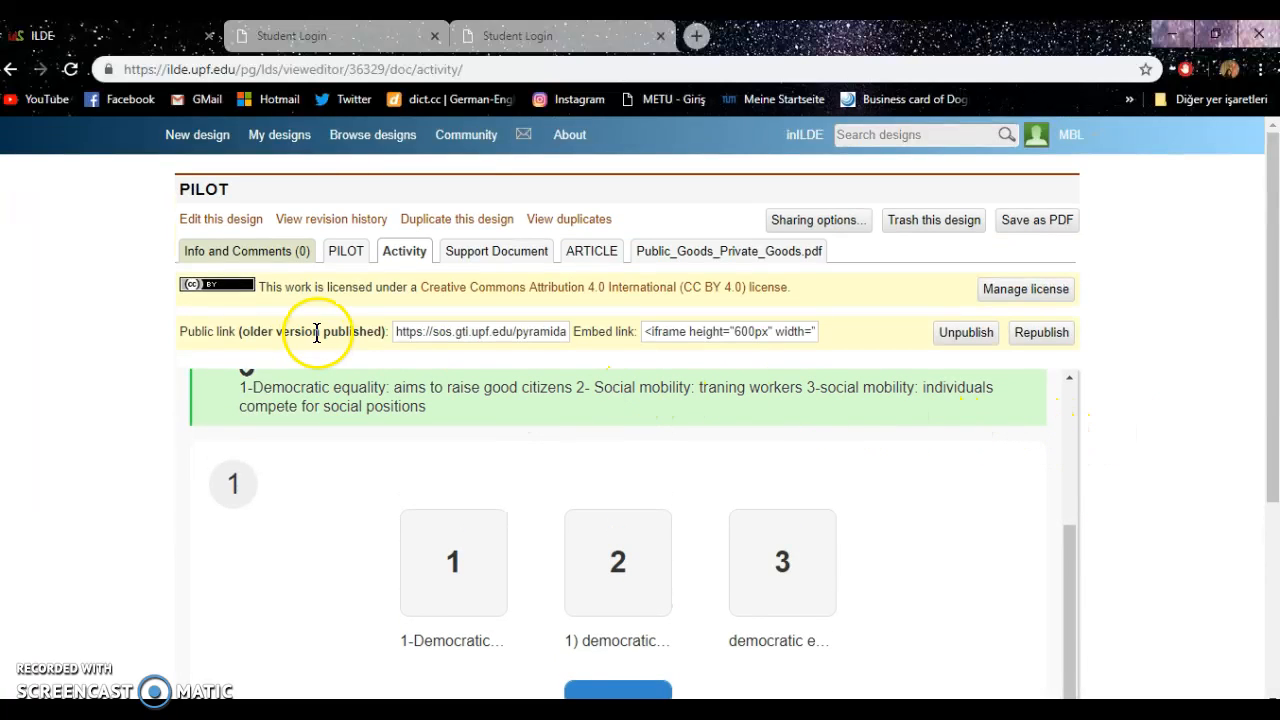
{"action": "scroll", "coordinate": [309, 517], "scroll_direction": "up", "scroll_amount": 2}
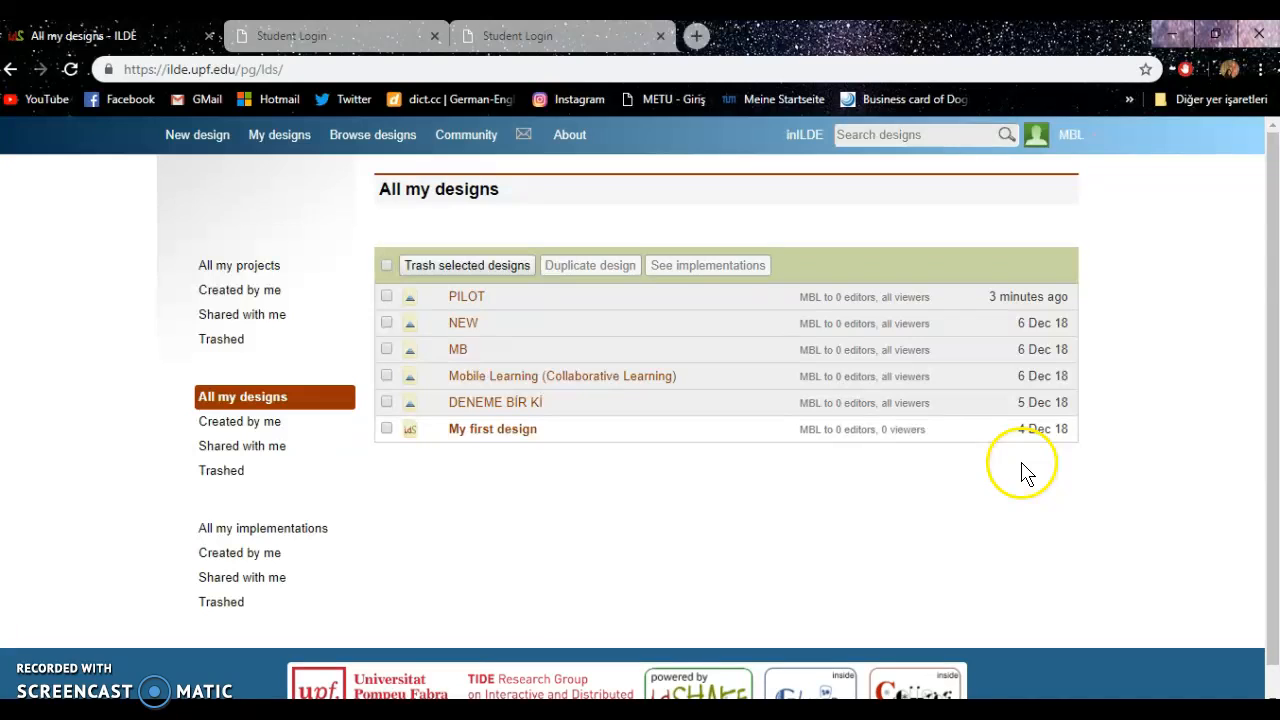
{"action": "left_click", "coordinate": [1072, 136]}
{"action": "left_click", "coordinate": [1066, 201]}
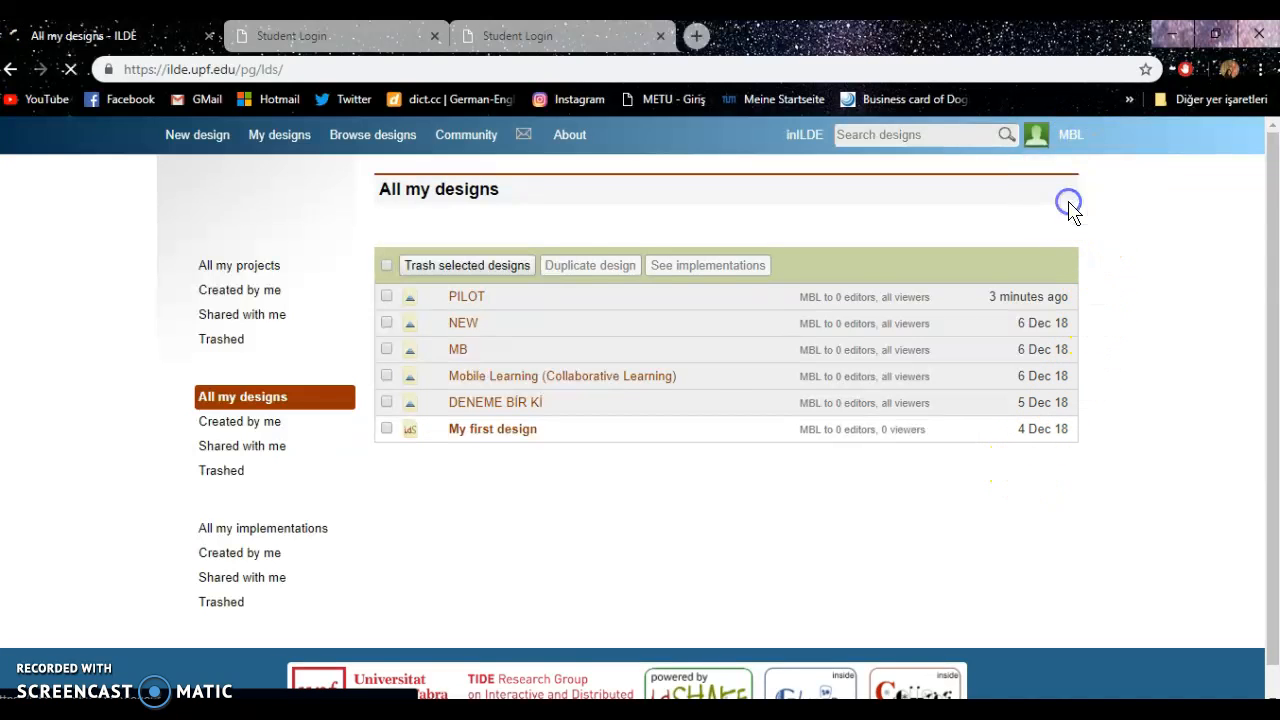